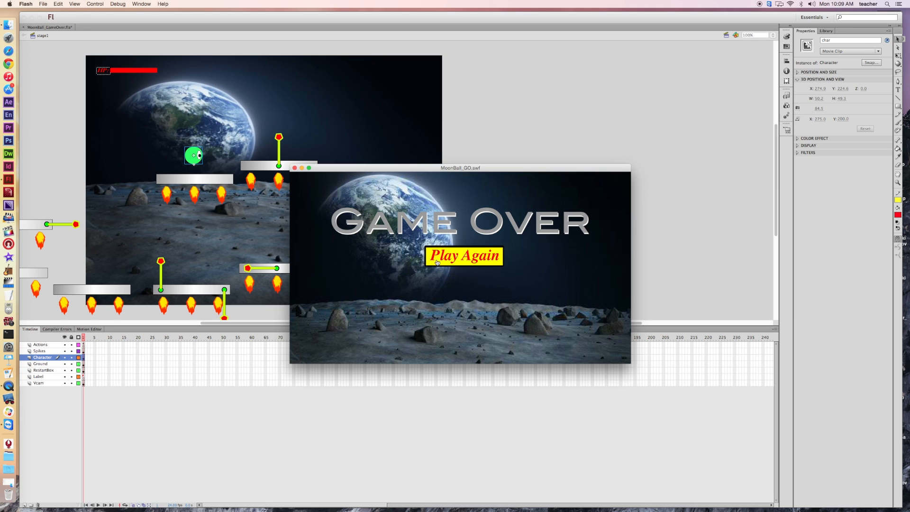
Step: Restart the test movie from its Game Over screen with Play Again, and close the movie preview
click(474, 260)
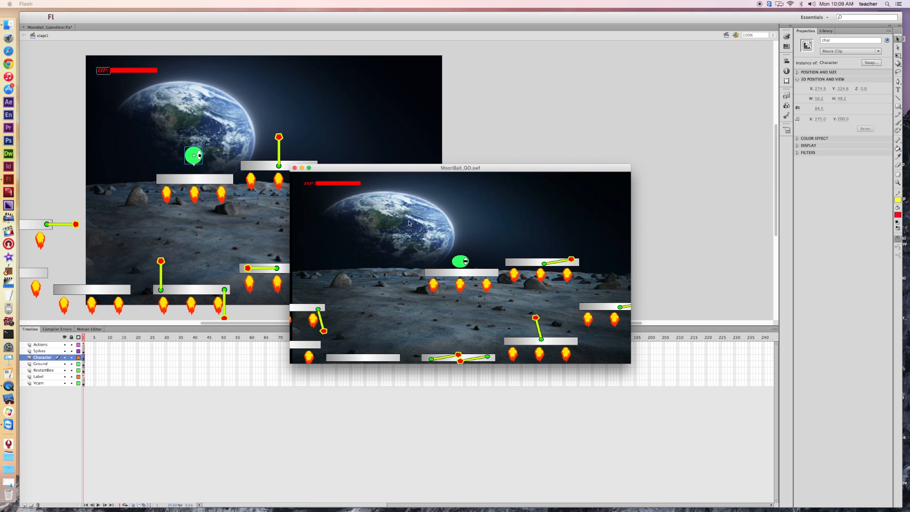
click(295, 168)
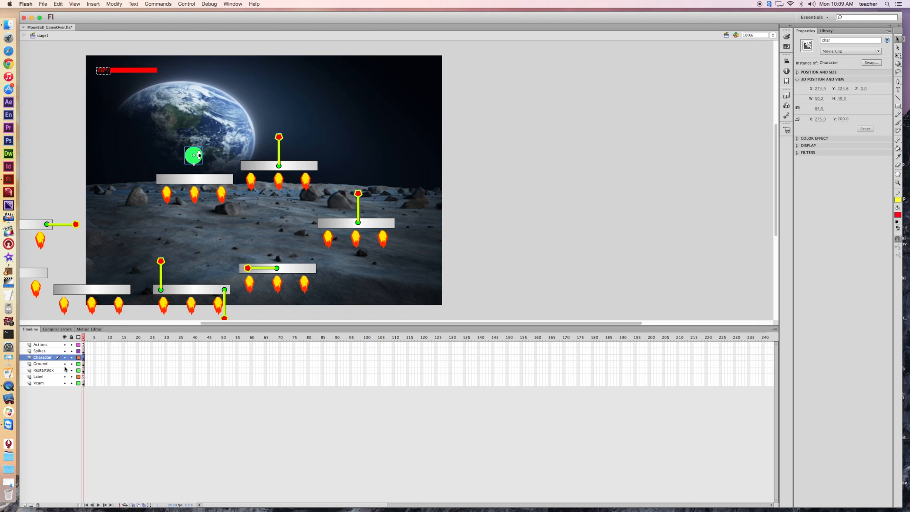
Step: Switch to the gameover scene and open the Scene panel
click(727, 35)
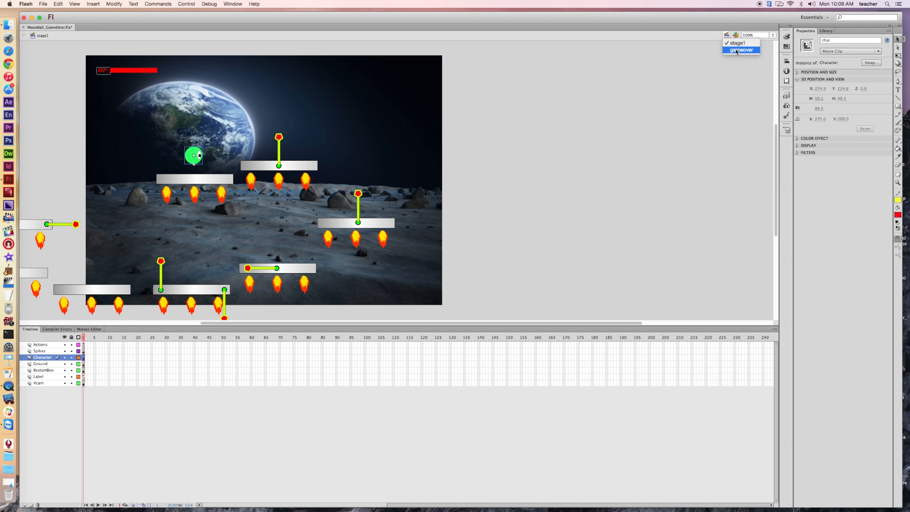
click(736, 51)
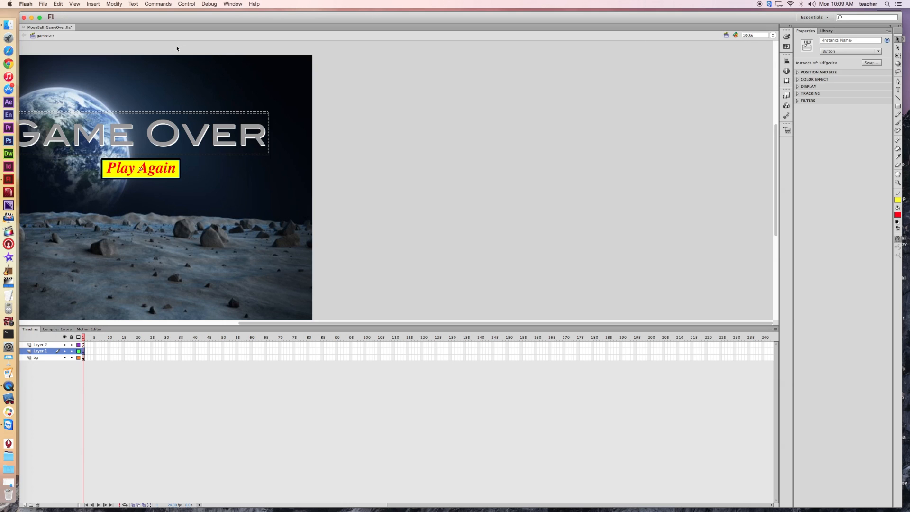
click(233, 4)
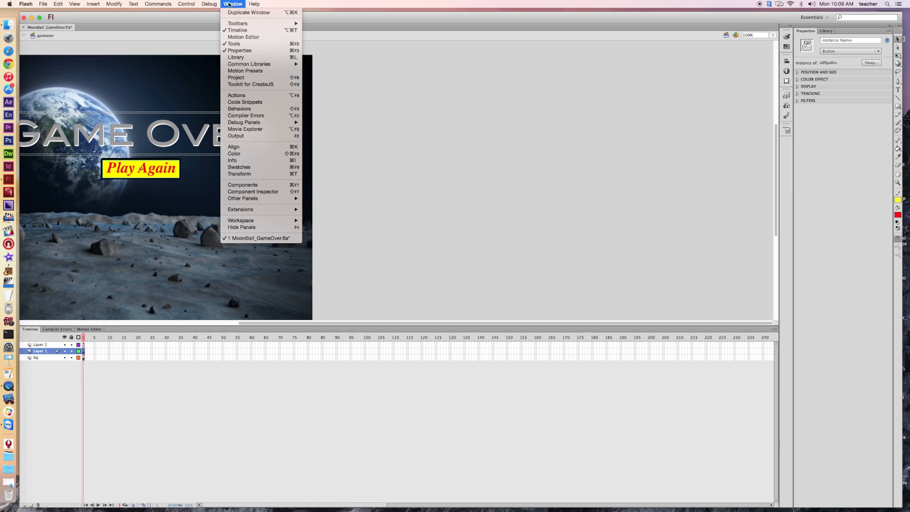
mouse_move(275, 199)
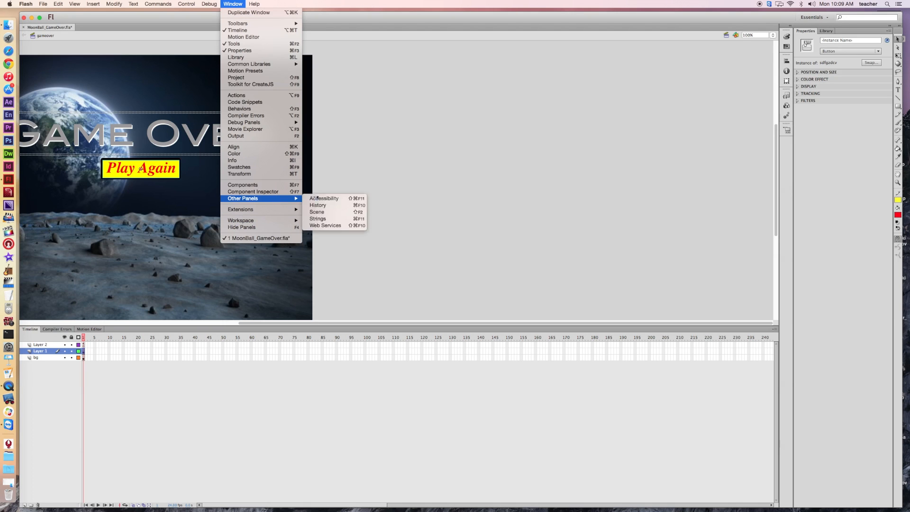
click(325, 214)
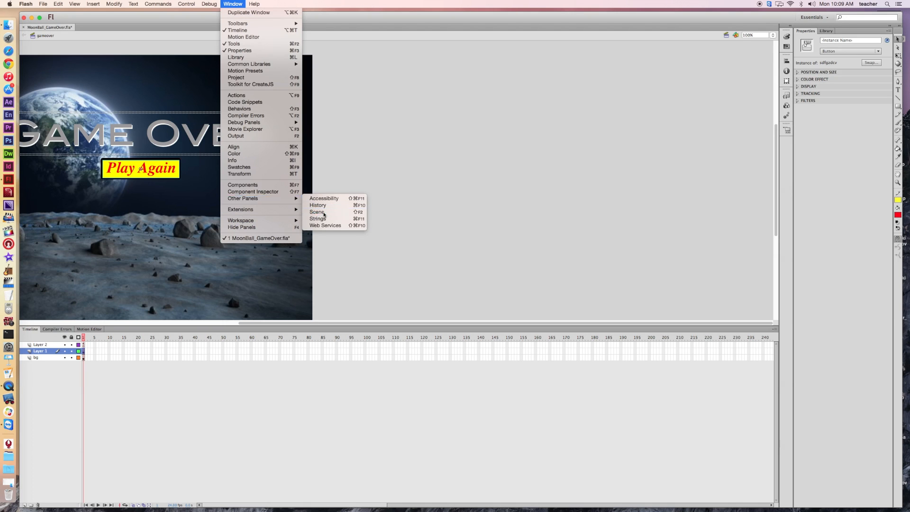
drag(96, 112, 793, 160)
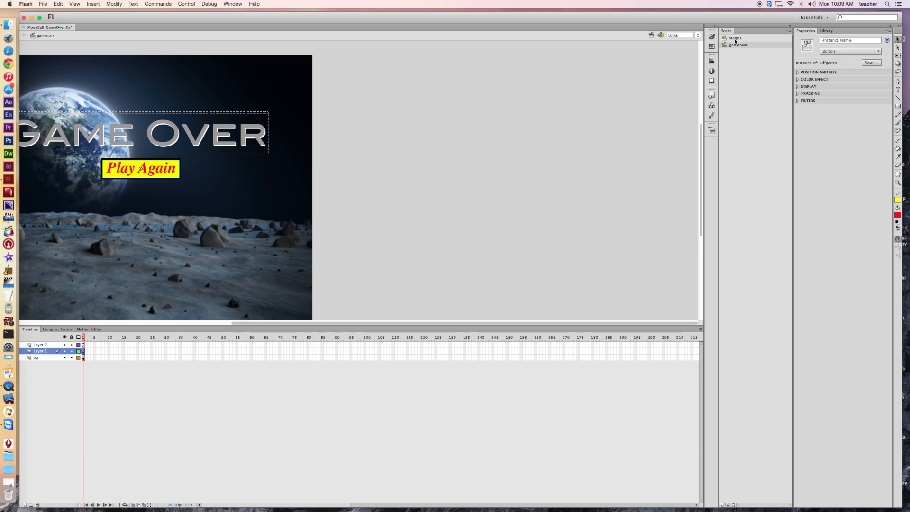
Step: Undock the Scene panel and float it over the empty workspace beside the stage
click(715, 26)
click(788, 27)
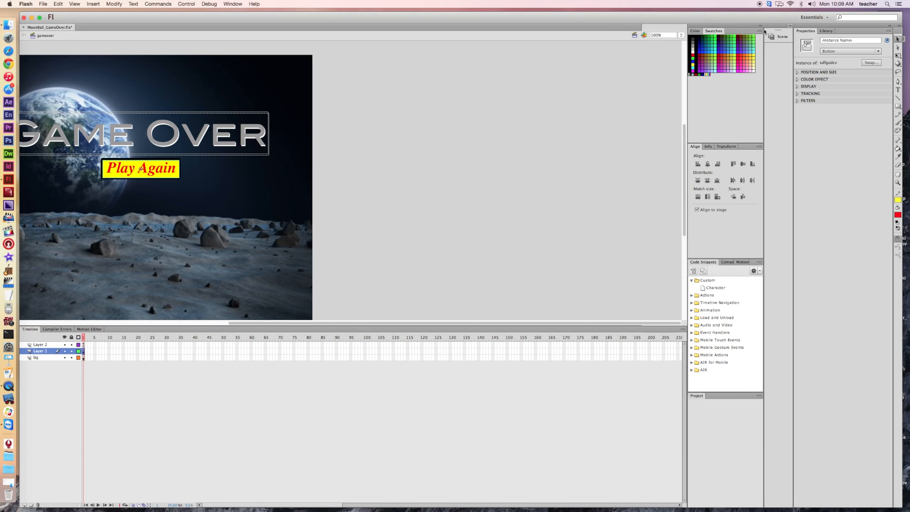
drag(782, 38, 607, 171)
click(626, 170)
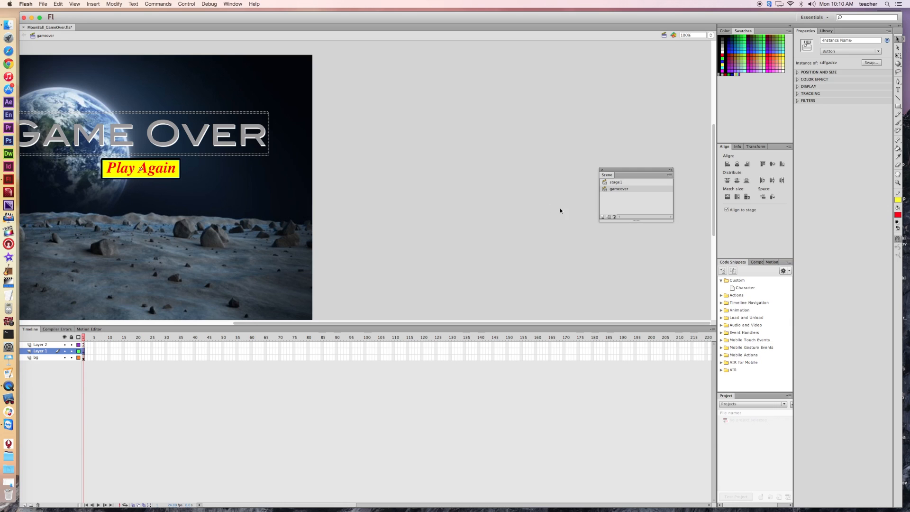
Step: Add a new scene named startmenu and move it above stage1 in the scene order
click(602, 217)
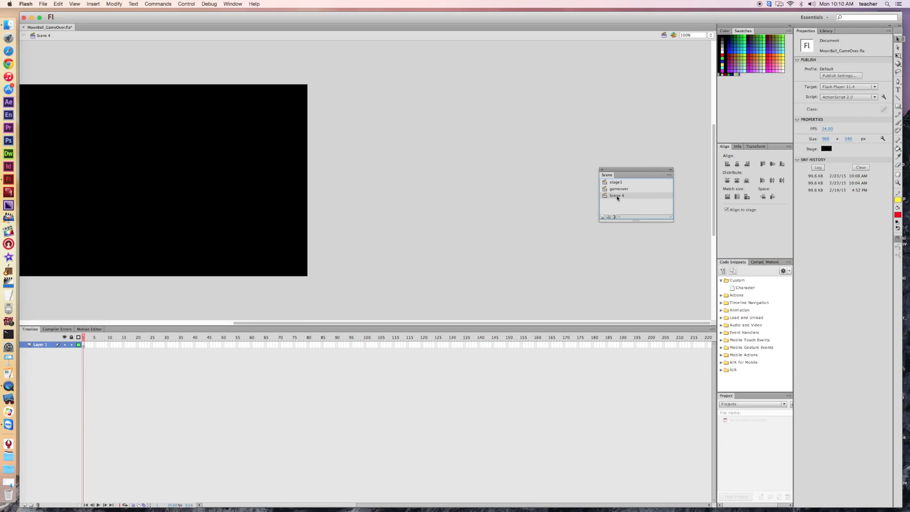
double_click(617, 196)
text(startmenu)
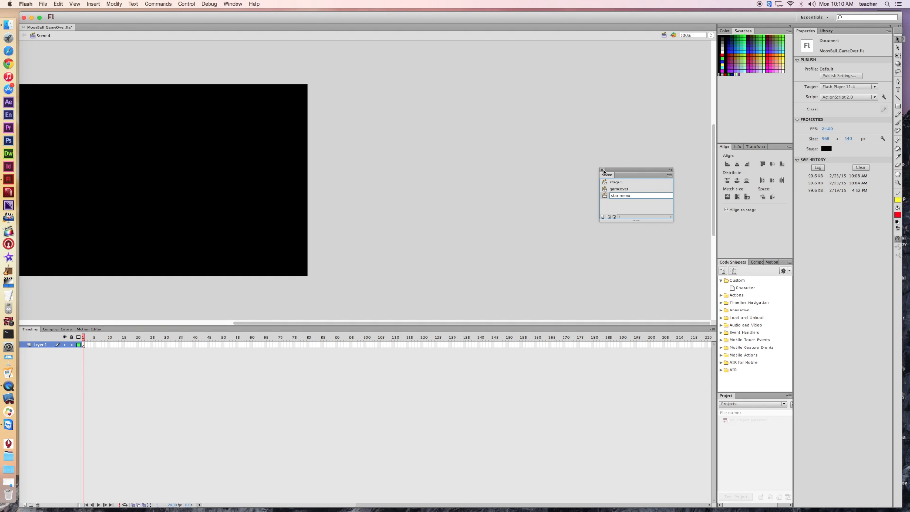
click(621, 202)
drag(620, 198, 617, 181)
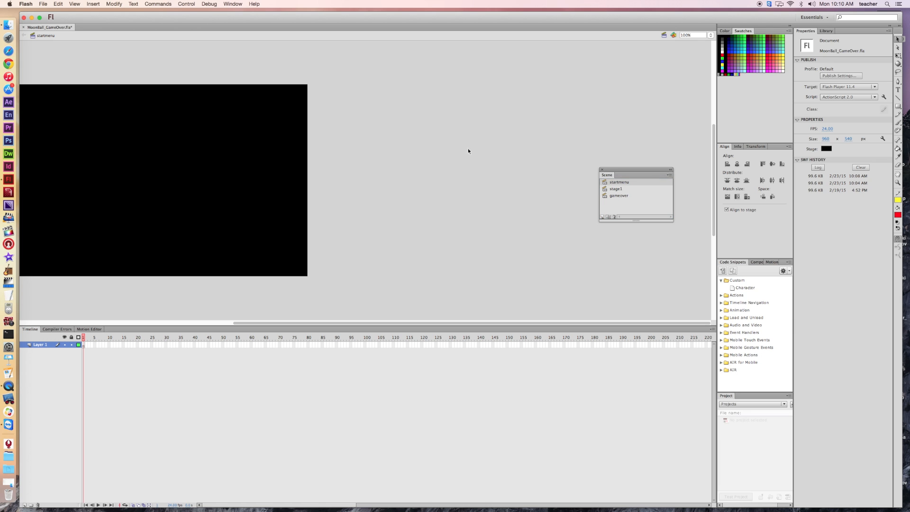
Step: Reposition the application window to check the whole startmenu stage, and close the floating Scene panel
drag(159, 16, 237, 12)
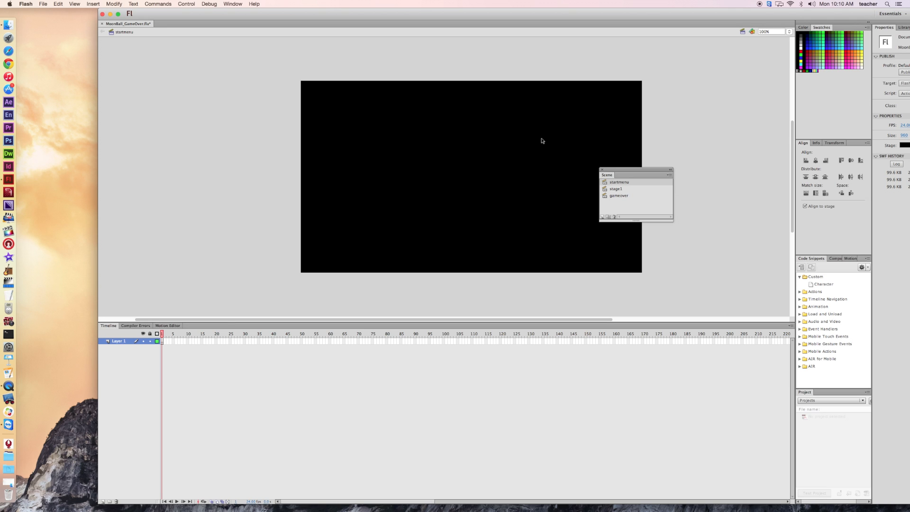
drag(631, 168, 723, 151)
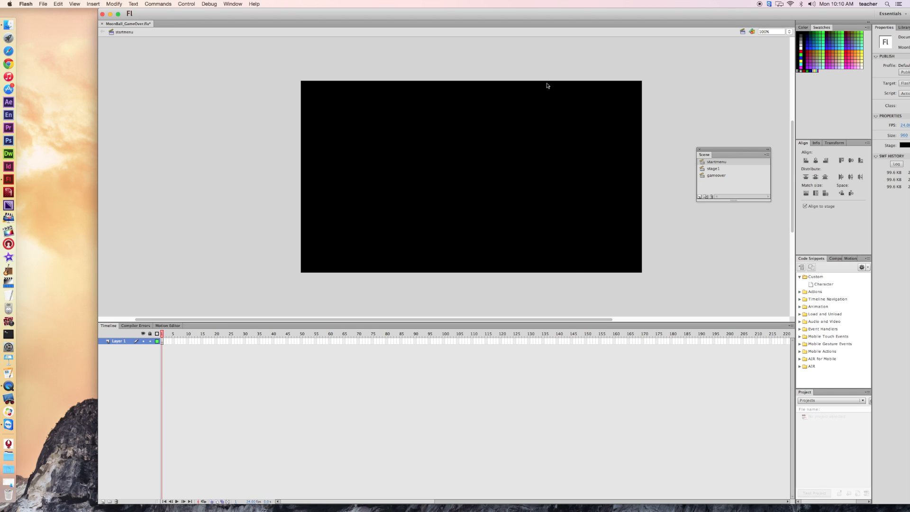
drag(579, 13, 502, 11)
click(700, 150)
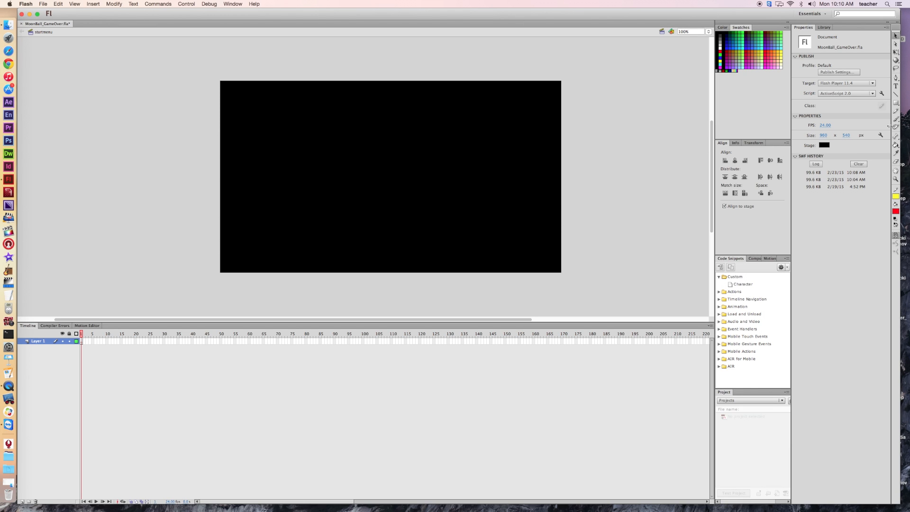
Step: Draw a red rectangle with a grey stroke in the upper middle of the startmenu stage
click(897, 105)
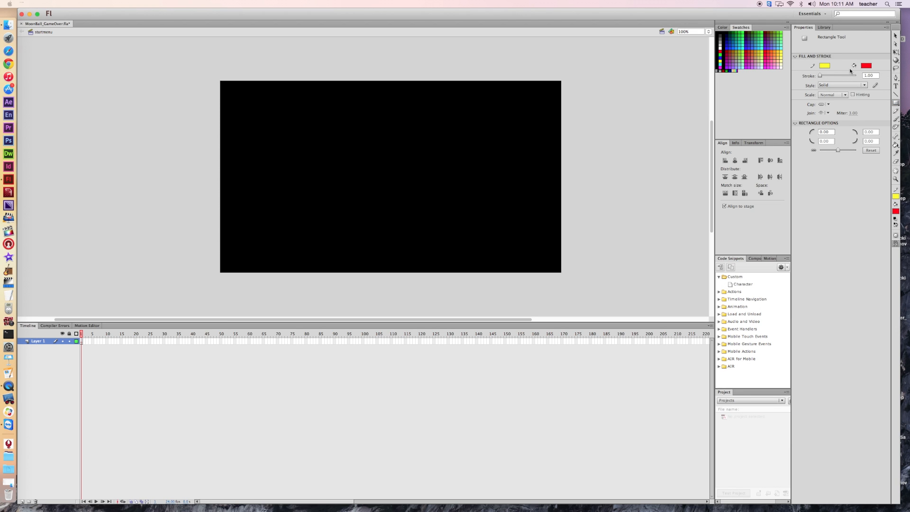
click(825, 66)
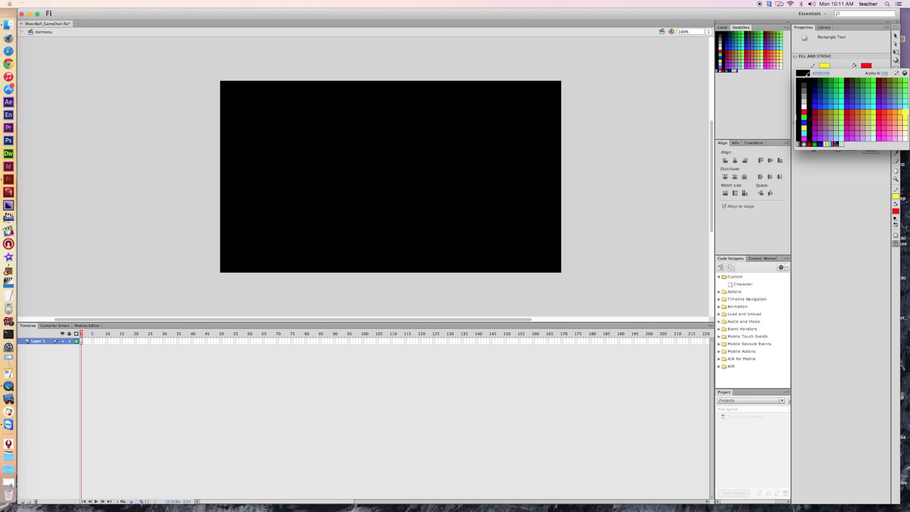
click(806, 75)
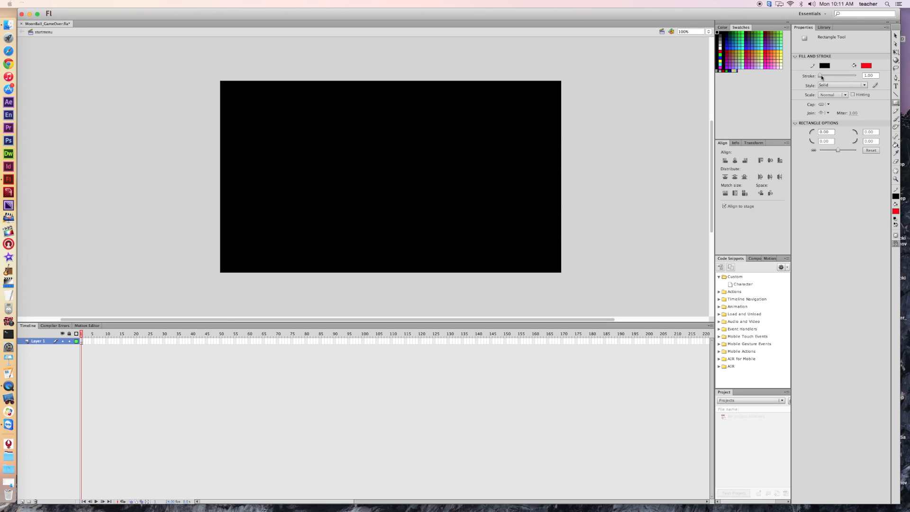
click(824, 65)
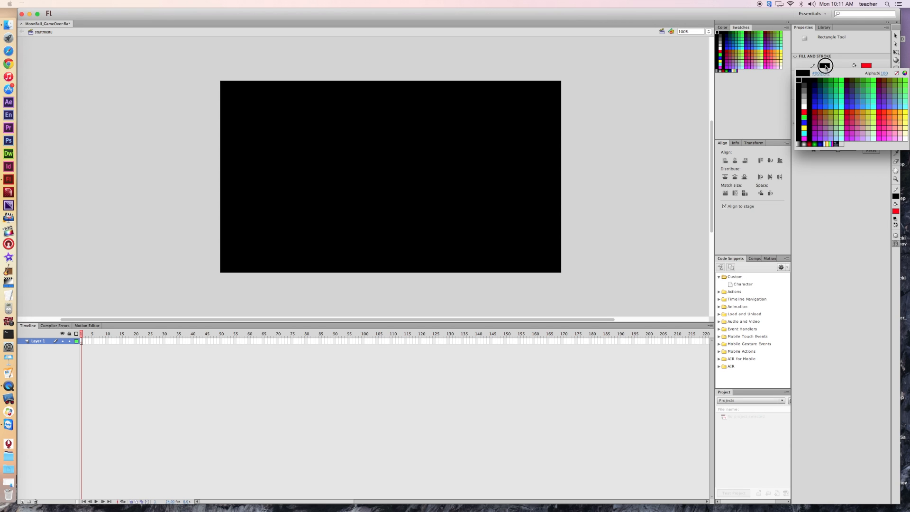
click(808, 90)
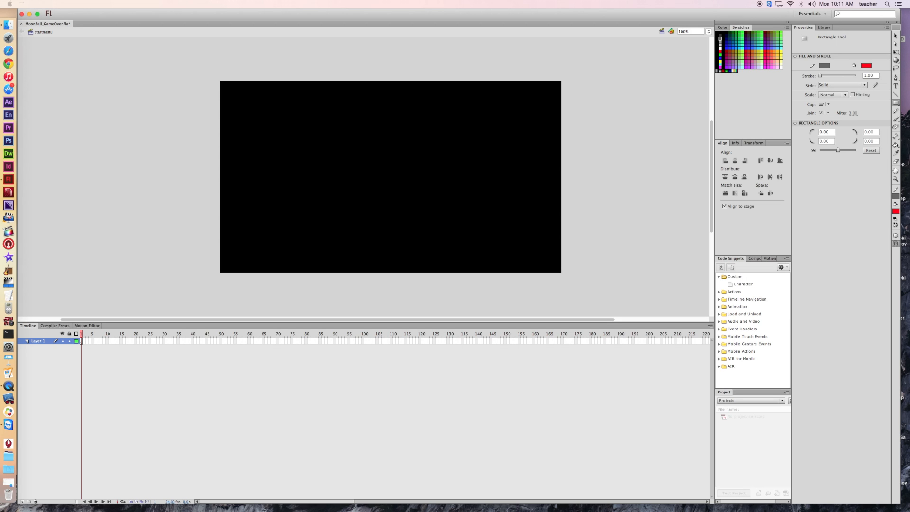
mouse_move(349, 124)
mouse_down()
mouse_move(368, 158)
mouse_move(429, 156)
mouse_up()
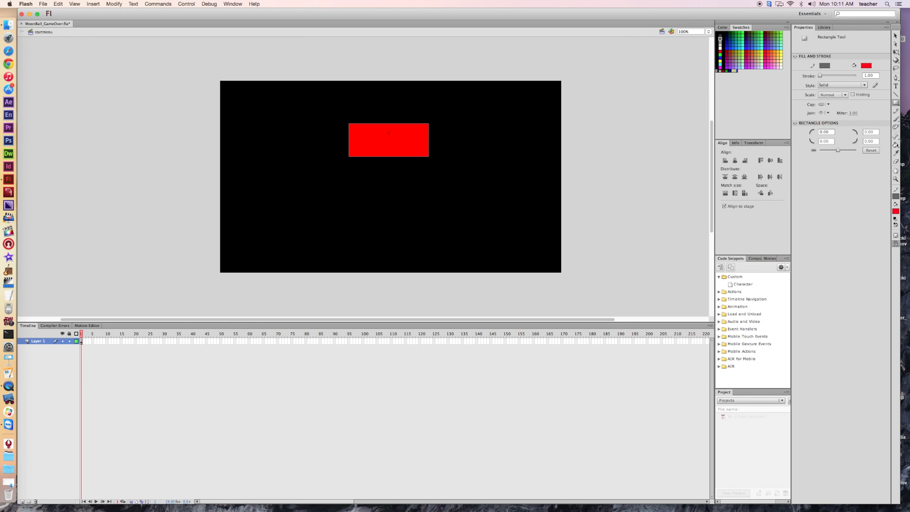
Step: Set the rectangle corner radius to 25 and draw a rounded red rectangle below the first one
click(823, 132)
key(Return)
mouse_move(349, 173)
mouse_down()
mouse_move(414, 209)
mouse_move(426, 206)
mouse_up()
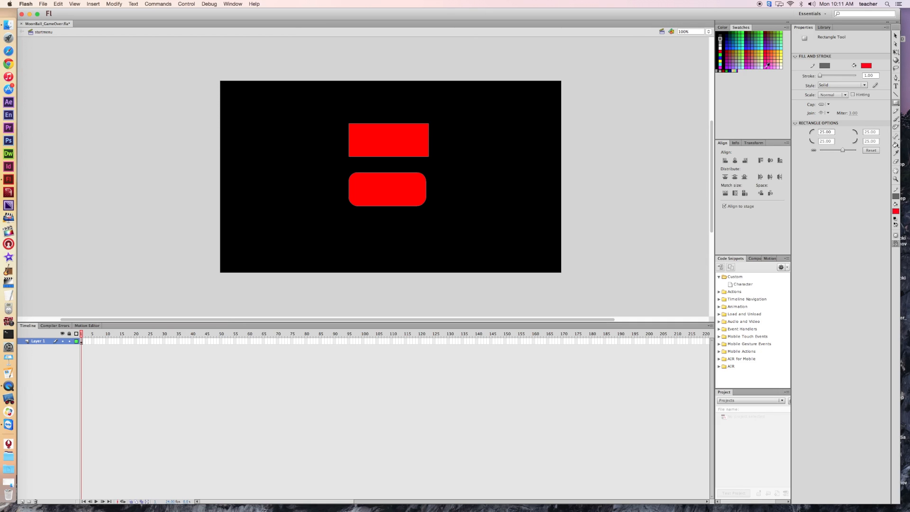
Step: Delete the sharp-cornered rectangle and move the rounded one up into its place near the top of the stage
click(896, 36)
click(362, 142)
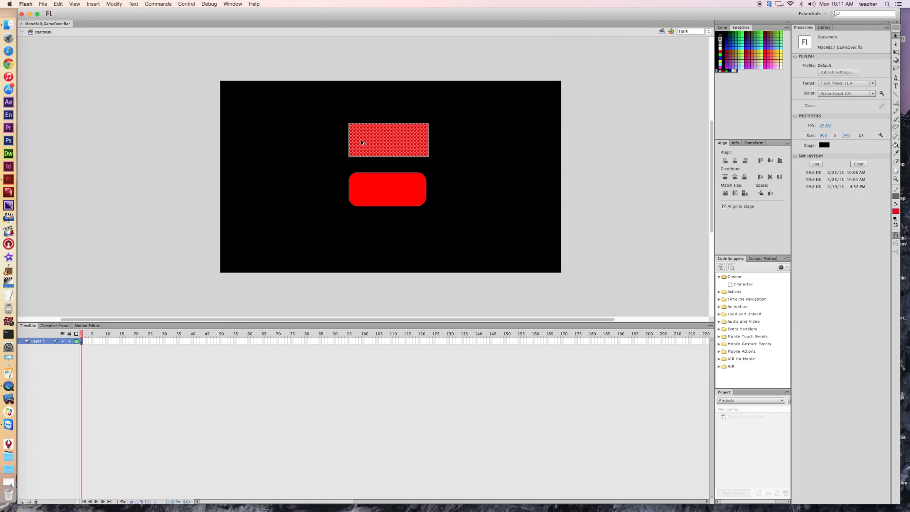
key(Delete)
click(382, 190)
drag(382, 195, 381, 135)
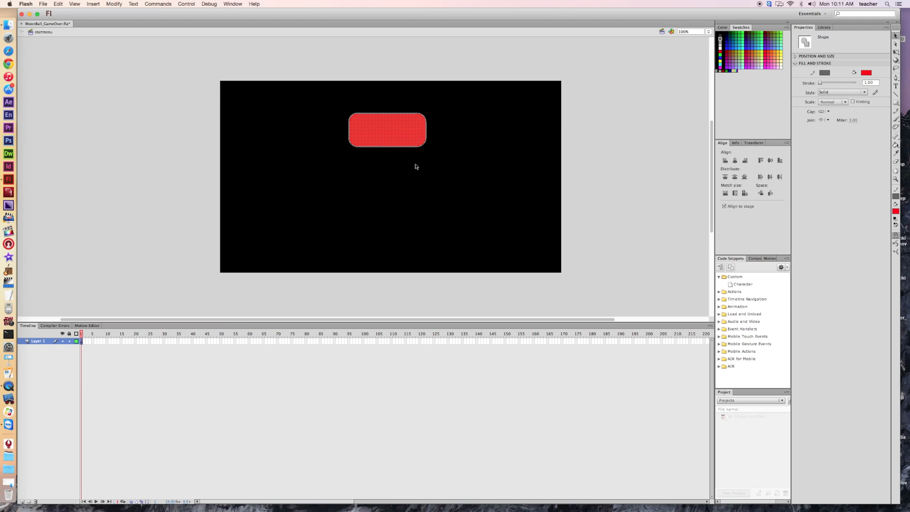
click(643, 118)
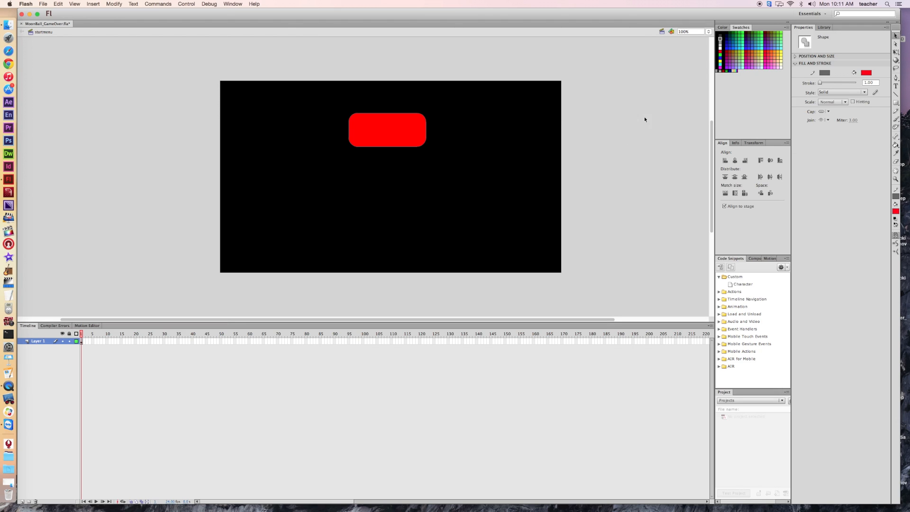
Step: Add the text "Start" in black with a larger font size over the rounded red rectangle
click(896, 86)
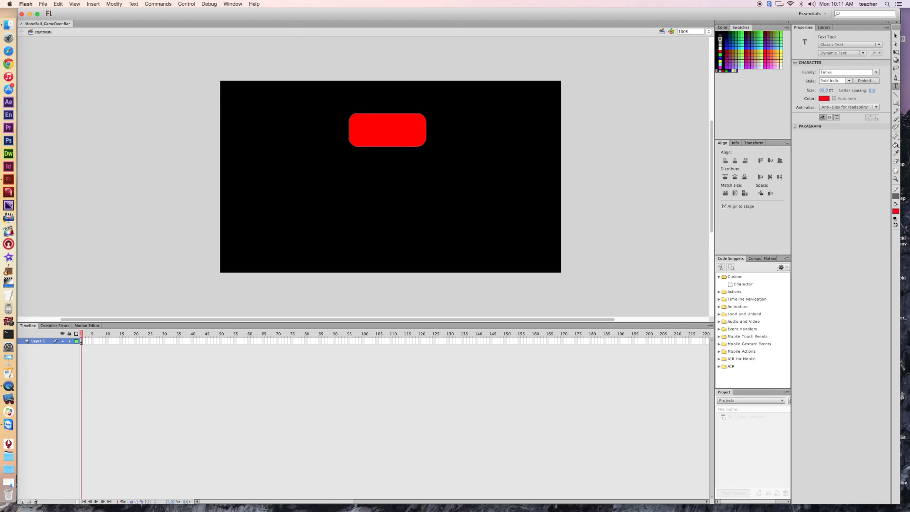
click(825, 98)
click(806, 112)
click(822, 90)
drag(819, 90, 817, 89)
drag(358, 128, 417, 138)
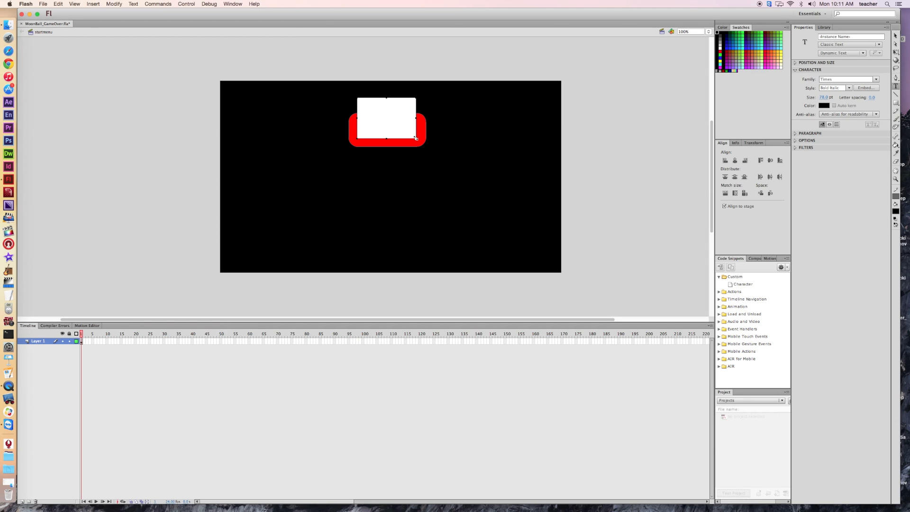
text(Start)
Step: Move the Start text down so it sits centred on the rounded red rectangle
drag(386, 138, 387, 120)
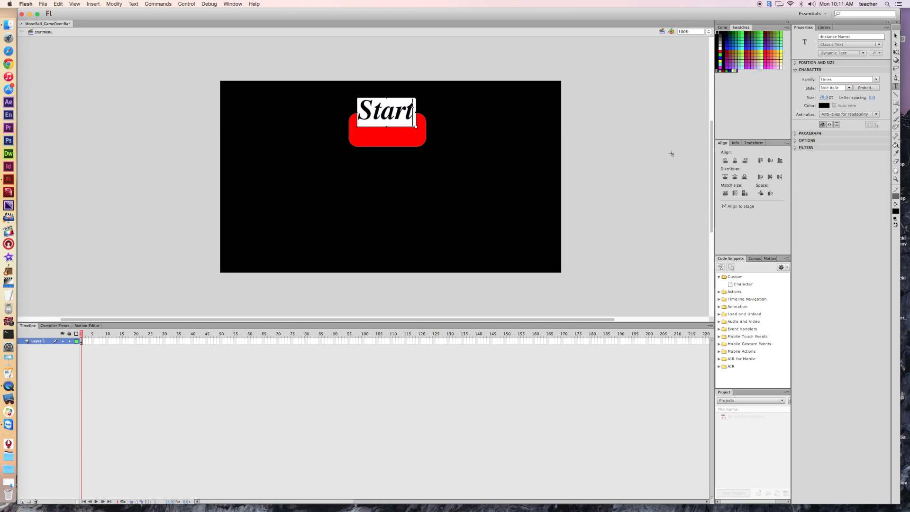
click(896, 35)
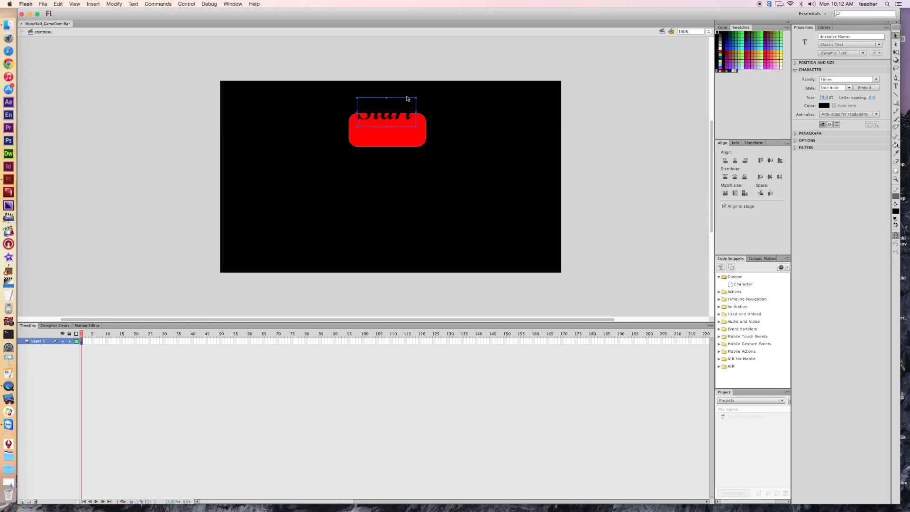
drag(393, 112, 390, 129)
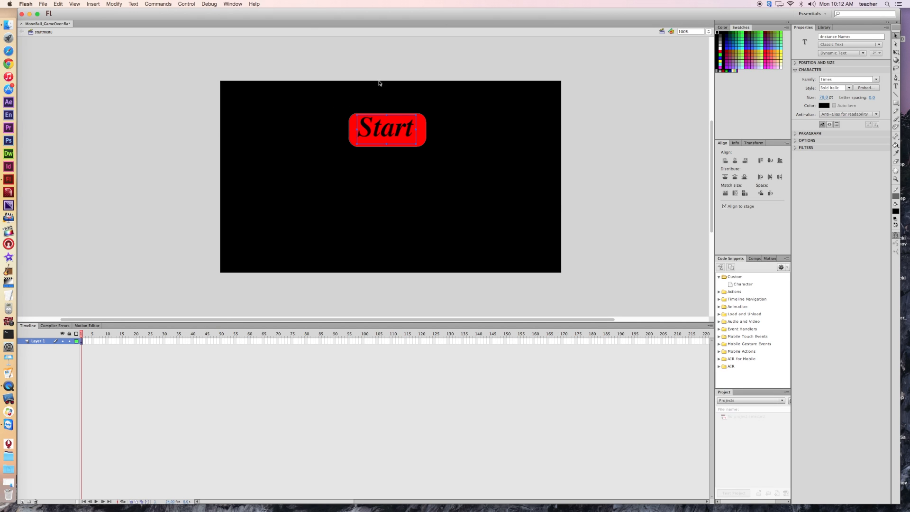
Step: Convert the rounded rectangle and its Start text together into a single Movie Clip symbol
drag(331, 94, 447, 162)
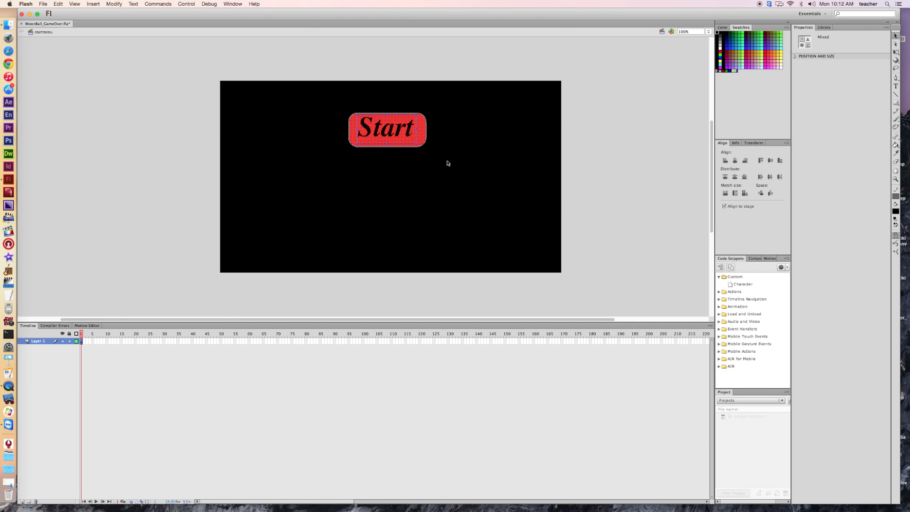
right_click(421, 136)
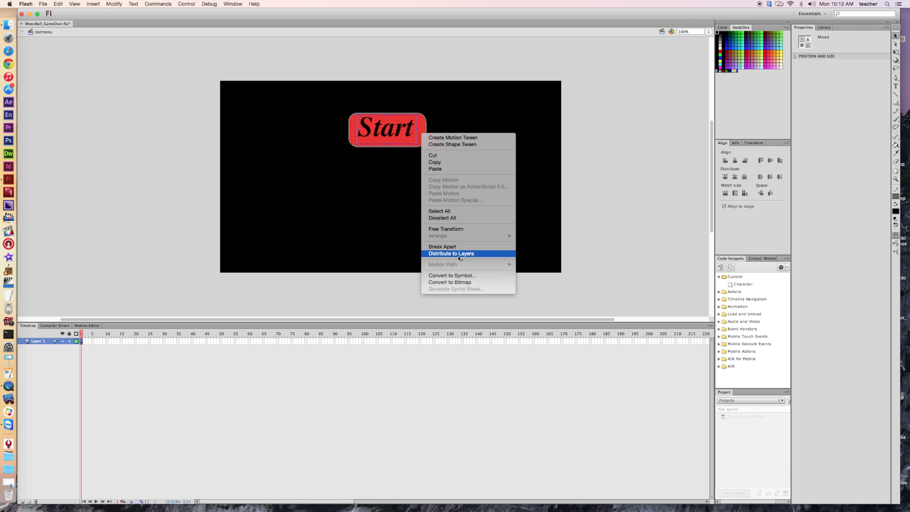
click(467, 276)
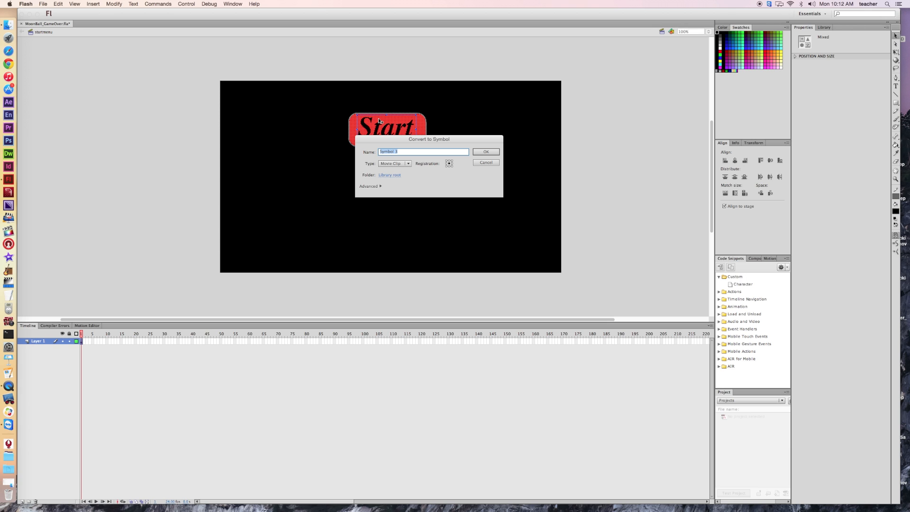
text(but)
click(486, 152)
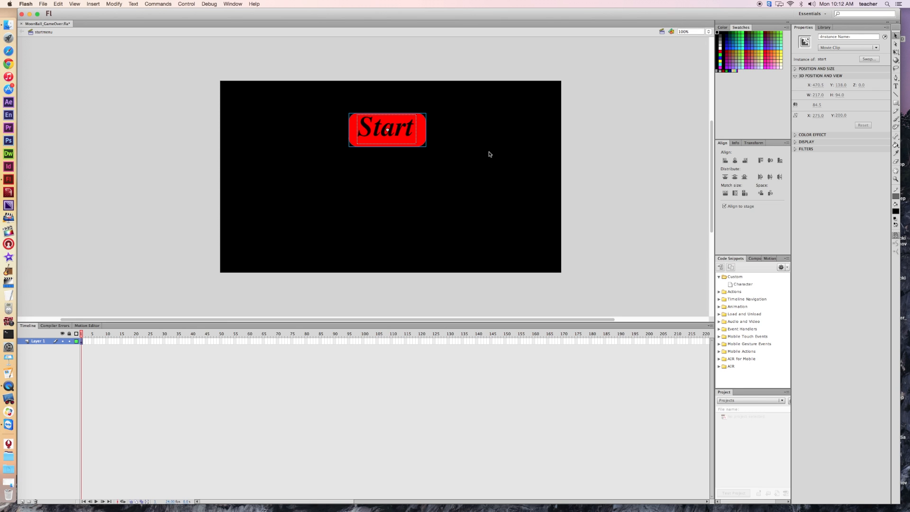
Step: Attach the script on (release) { _root.gotoAndStop("stage1"); } to the Start movie clip
right_click(424, 134)
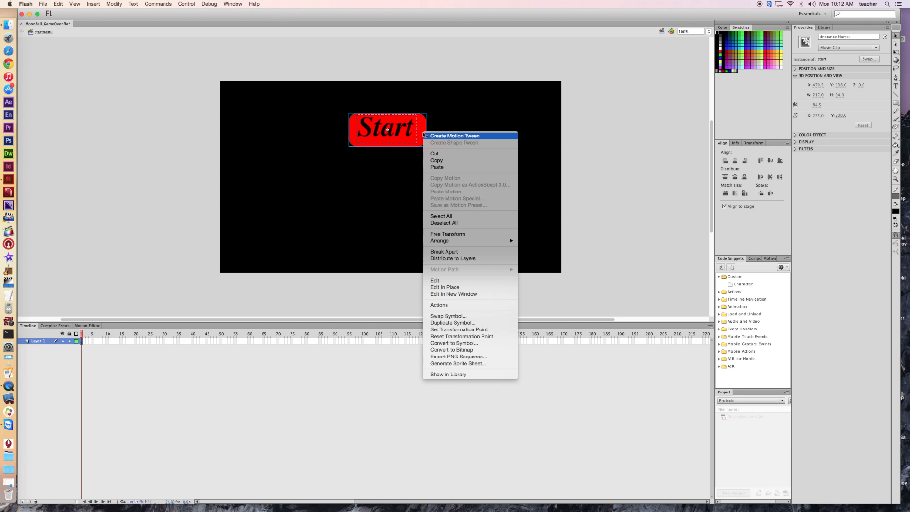
click(439, 305)
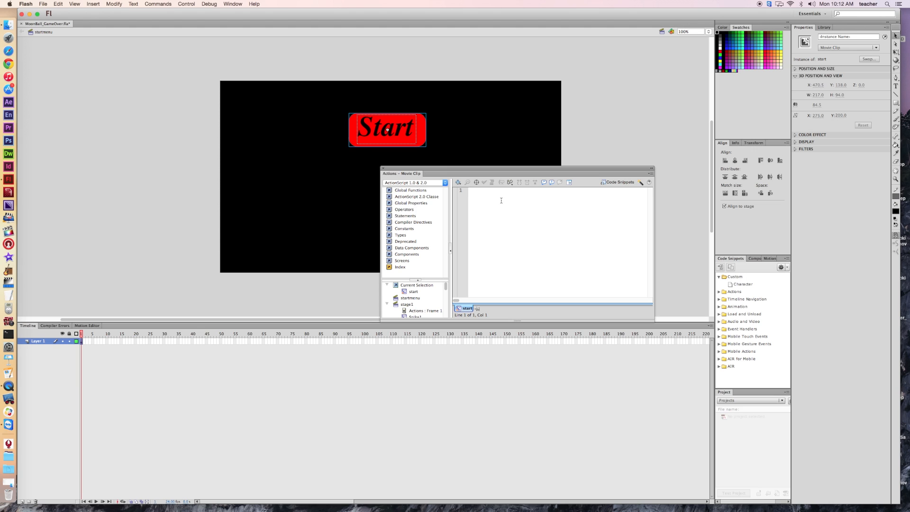
text(on (release) { _root.gotoAndStop("stage1"); })
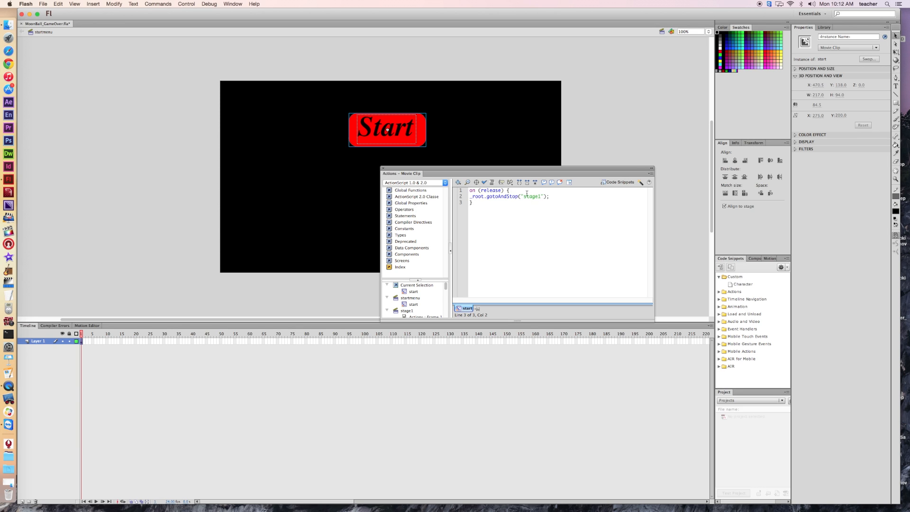
click(383, 168)
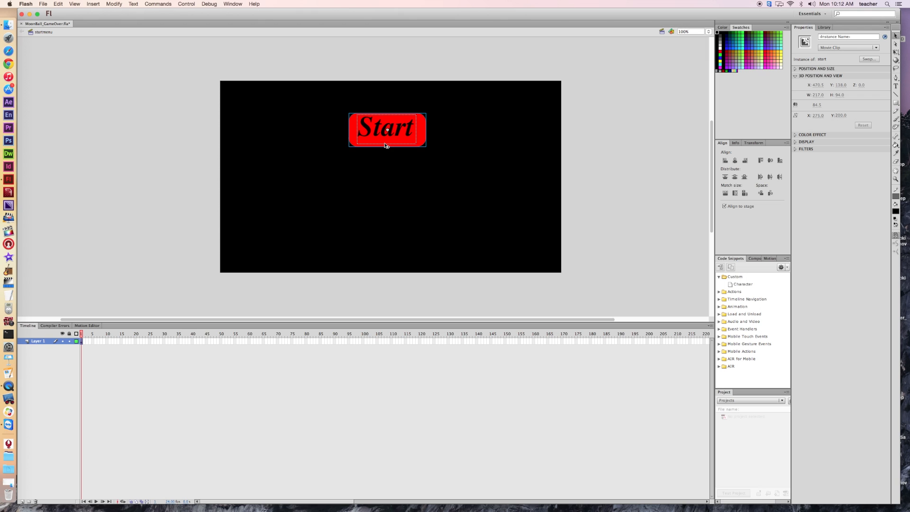
Step: Add a new layer above Layer 1 and give its first frame the action stop();
click(22, 502)
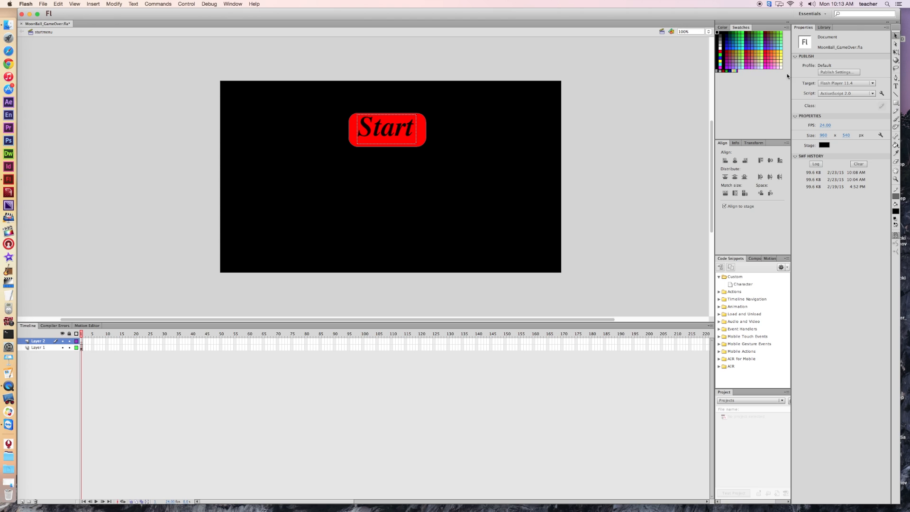
click(81, 342)
right_click(82, 342)
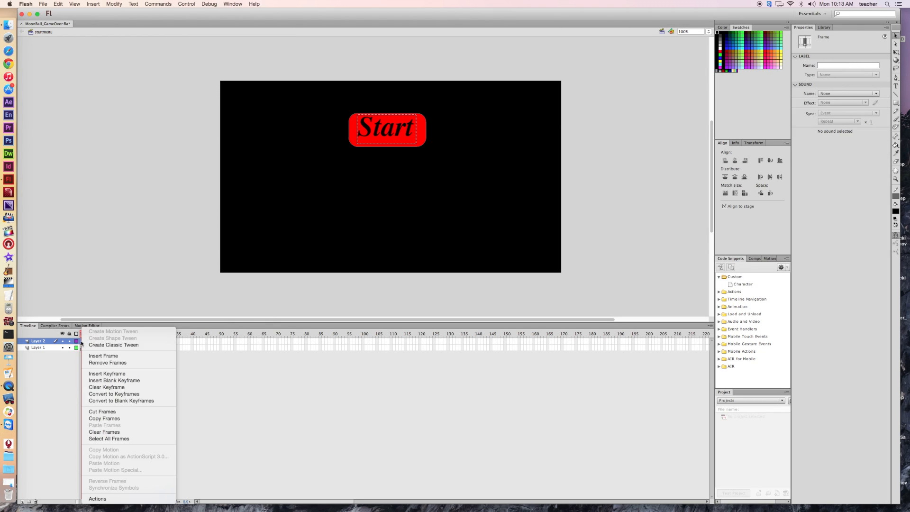
click(119, 498)
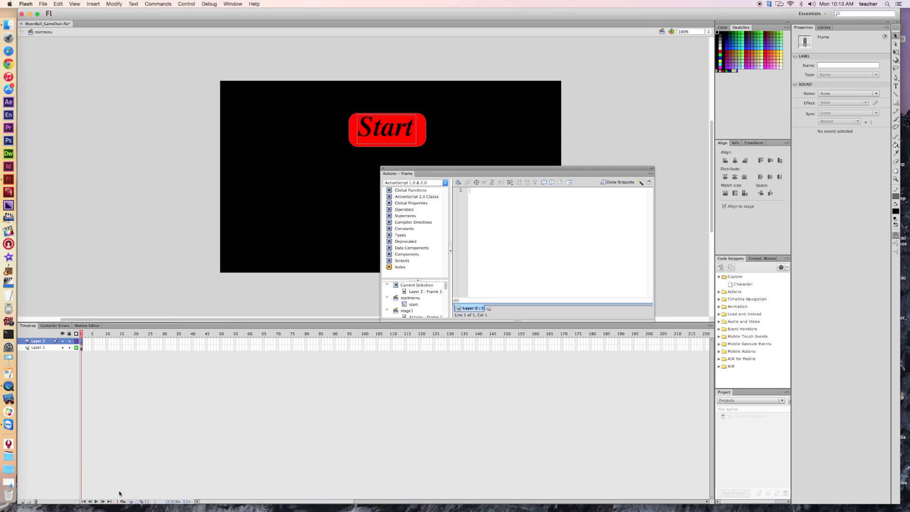
text(stop();)
click(383, 168)
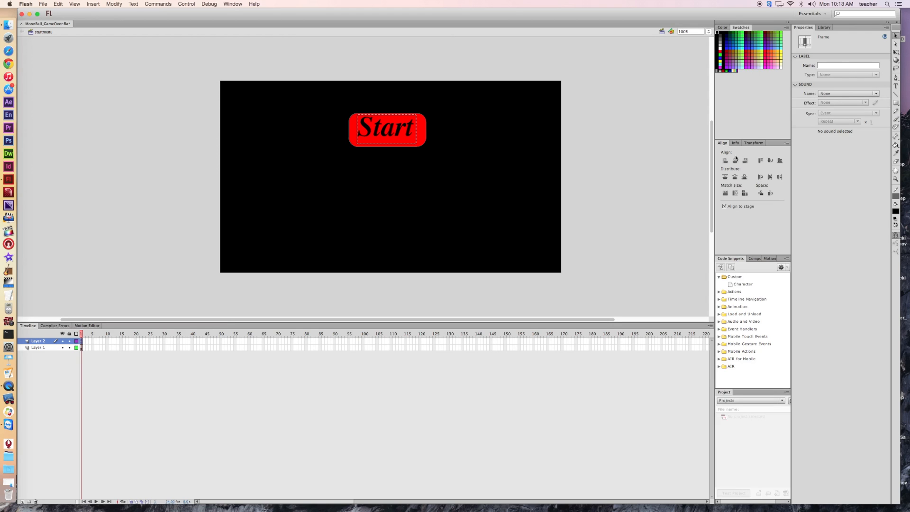
Step: Label the first frame of Layer 2 startmenu, matching the scene's name
click(841, 65)
text(g)
key(BackSpace)
key(super+z)
click(663, 33)
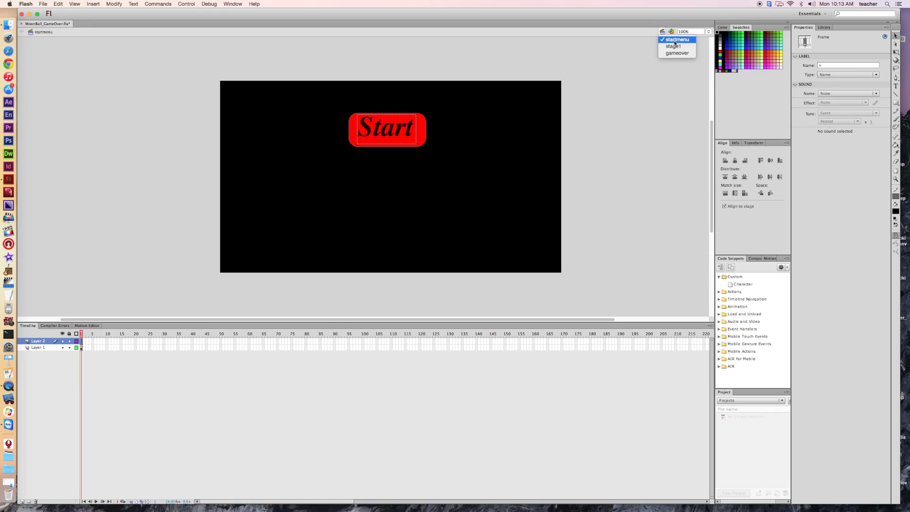
click(831, 67)
click(829, 66)
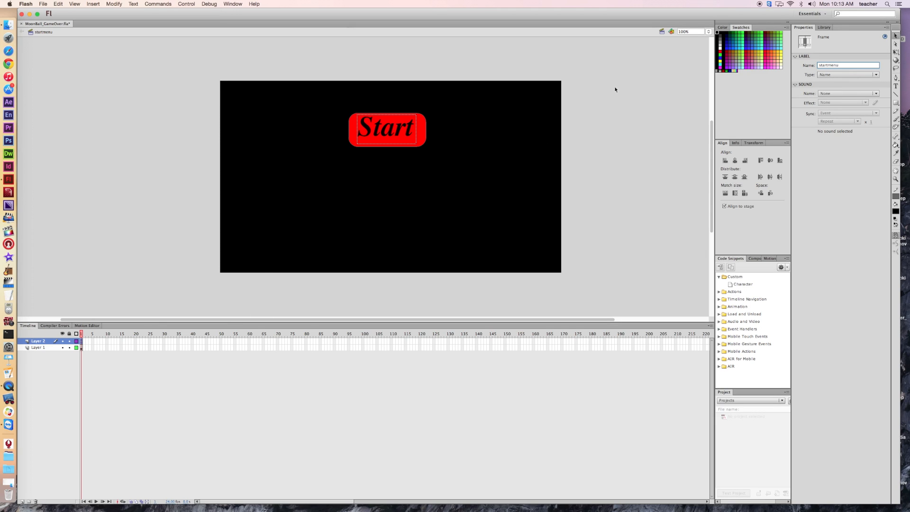
click(662, 30)
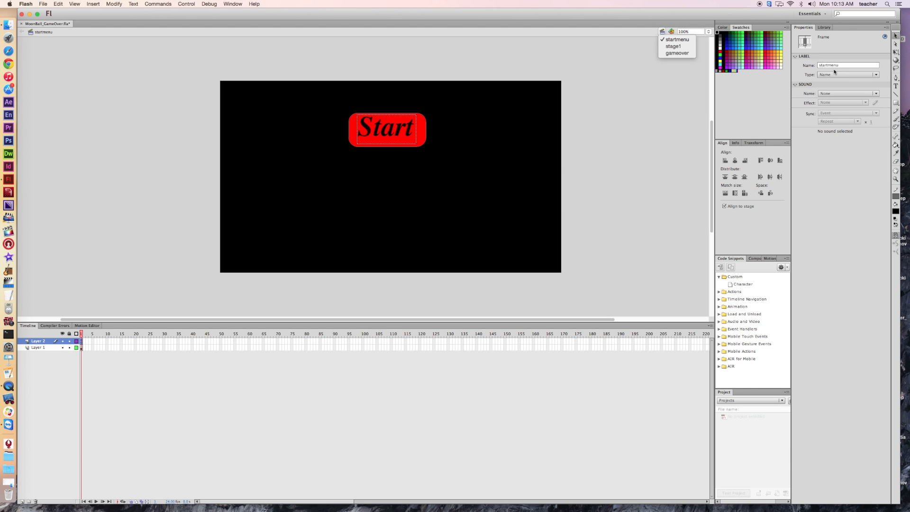
click(141, 398)
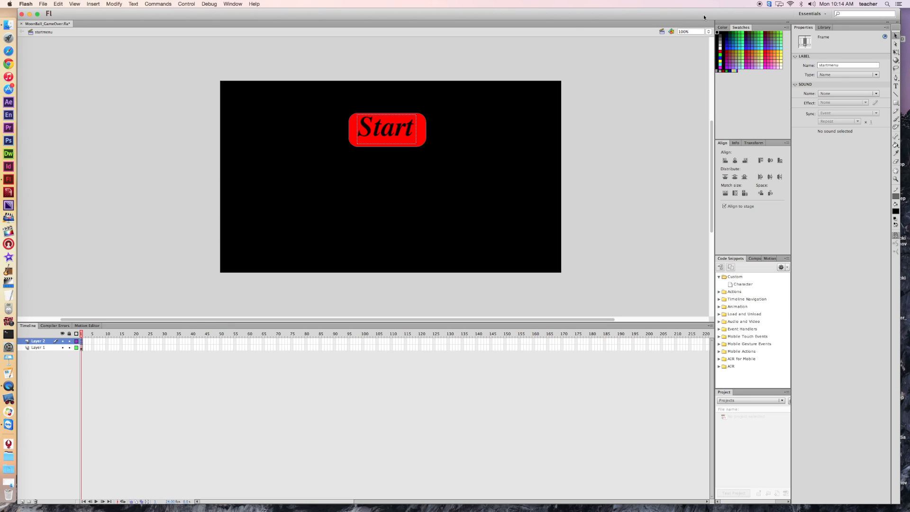
Step: Look at the stage1 scene and return to the startmenu scene
click(662, 31)
click(673, 46)
click(662, 31)
click(671, 39)
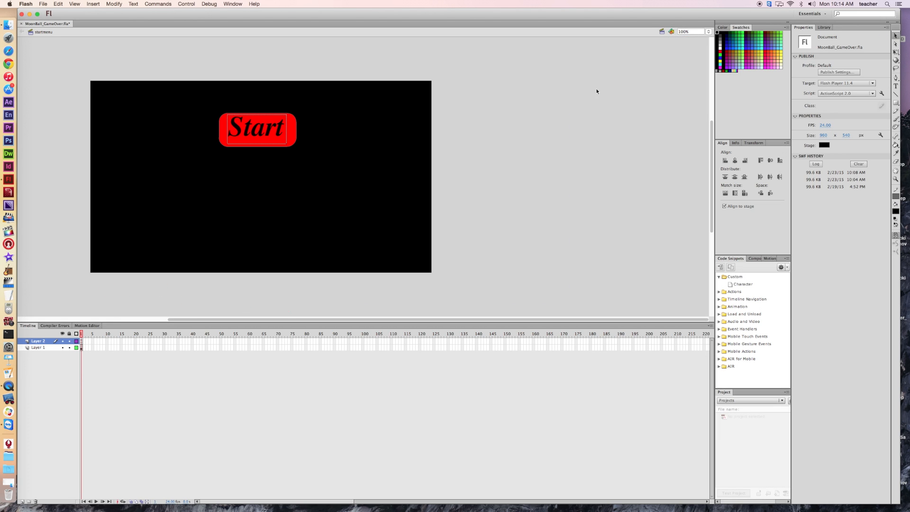
Step: Test the movie, use its Start button to enter the game, and close the preview
key(super+Return)
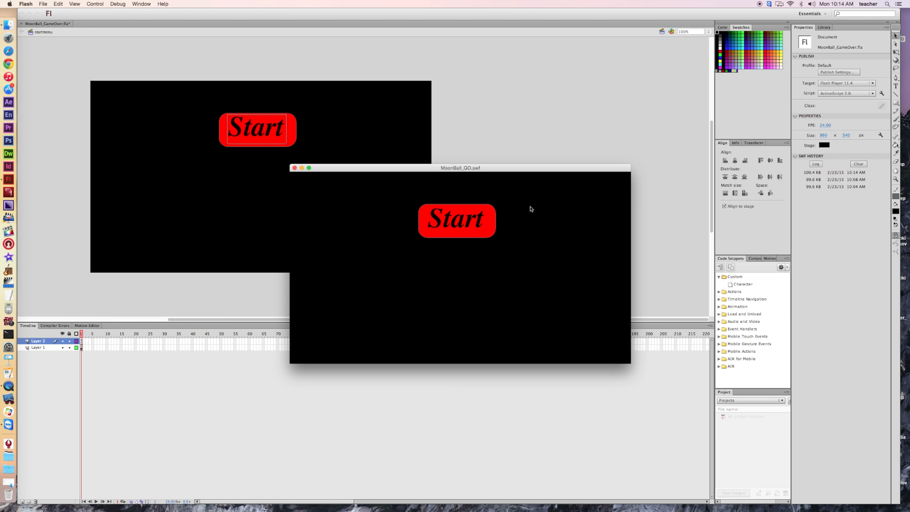
click(458, 222)
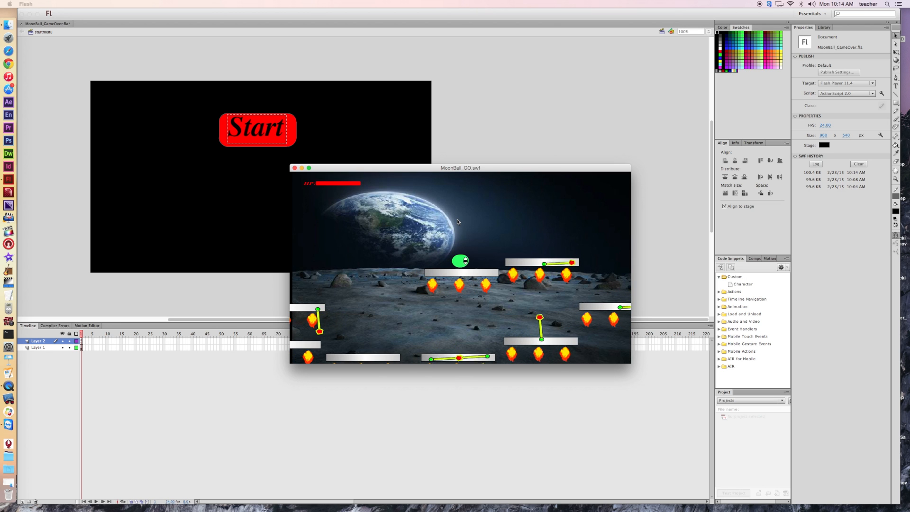
click(295, 168)
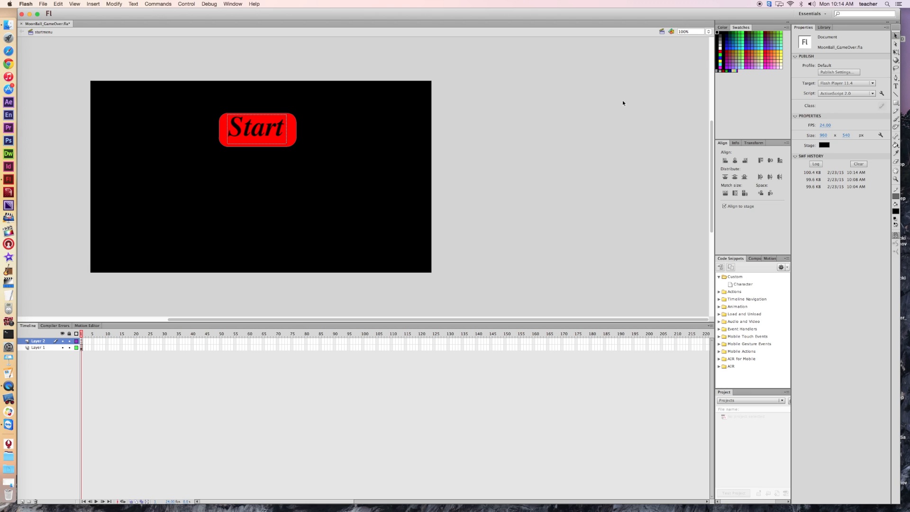
Step: Show the list of scenes and add a new scene named options between startmenu and stage1
click(240, 4)
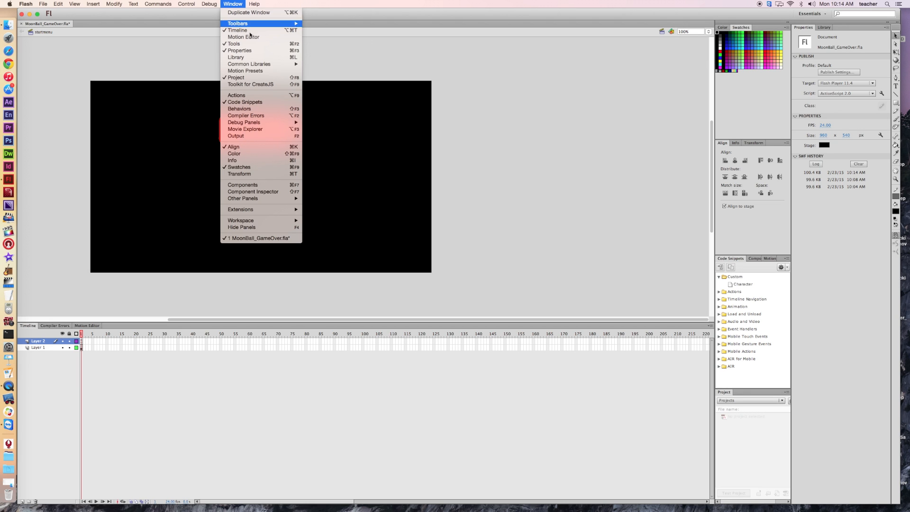
mouse_move(261, 199)
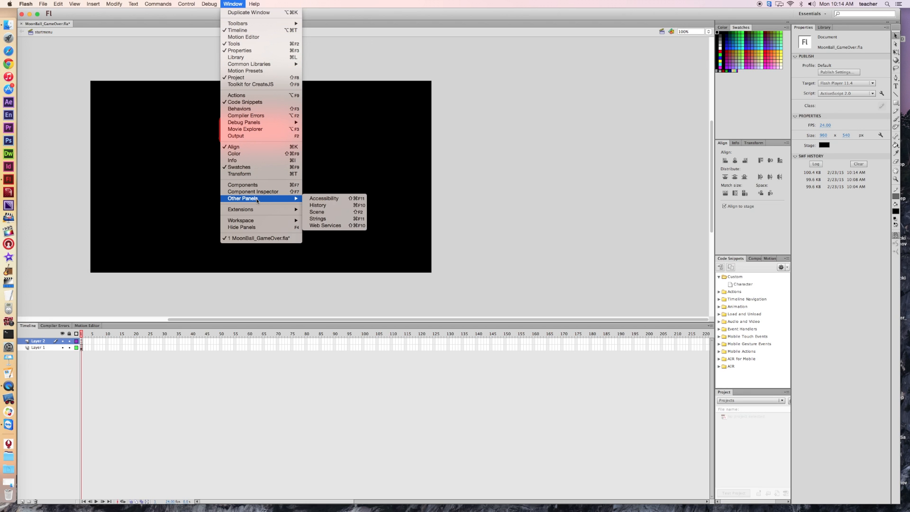
click(327, 212)
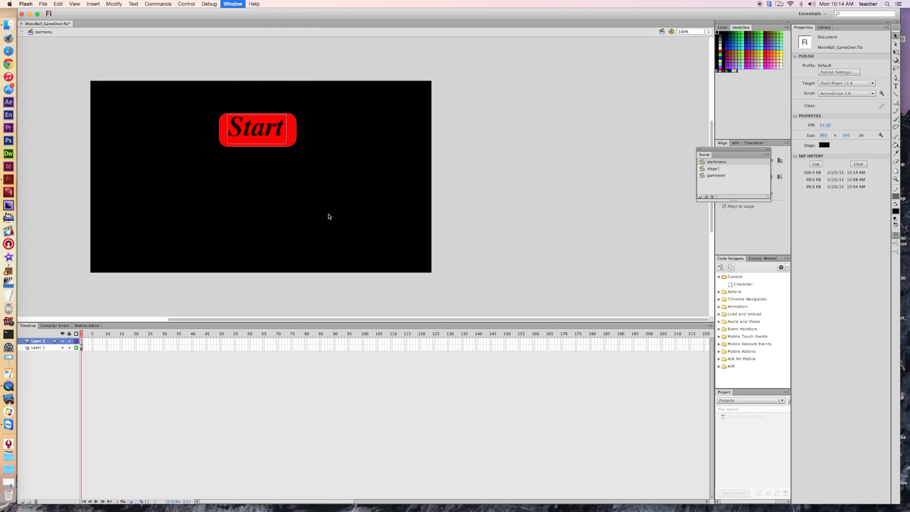
click(700, 197)
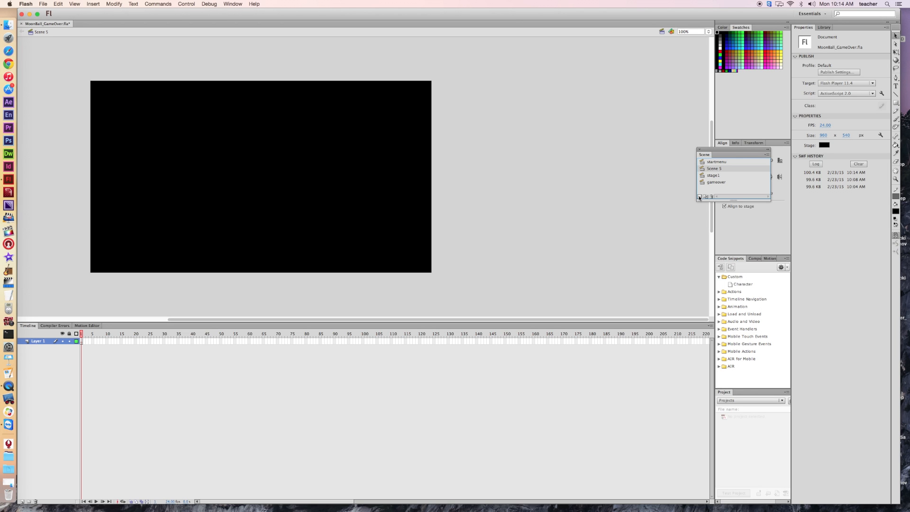
double_click(717, 171)
text(options)
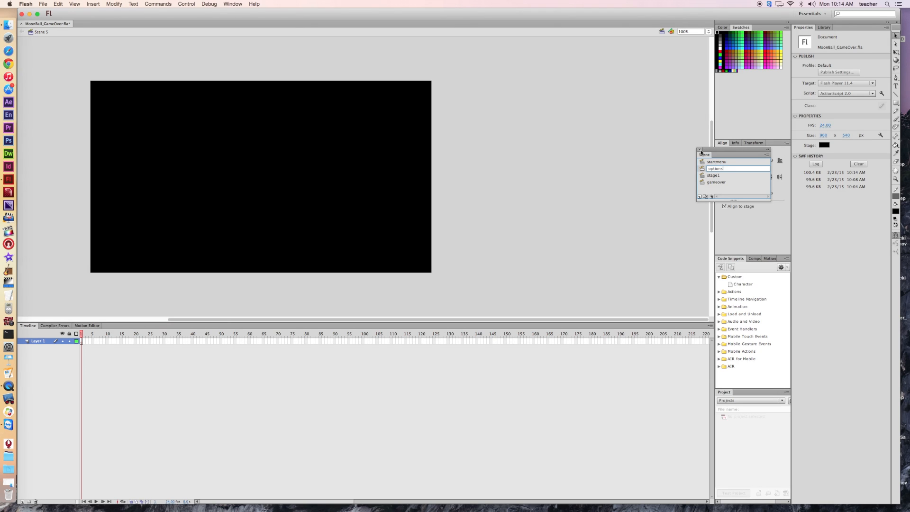
click(730, 187)
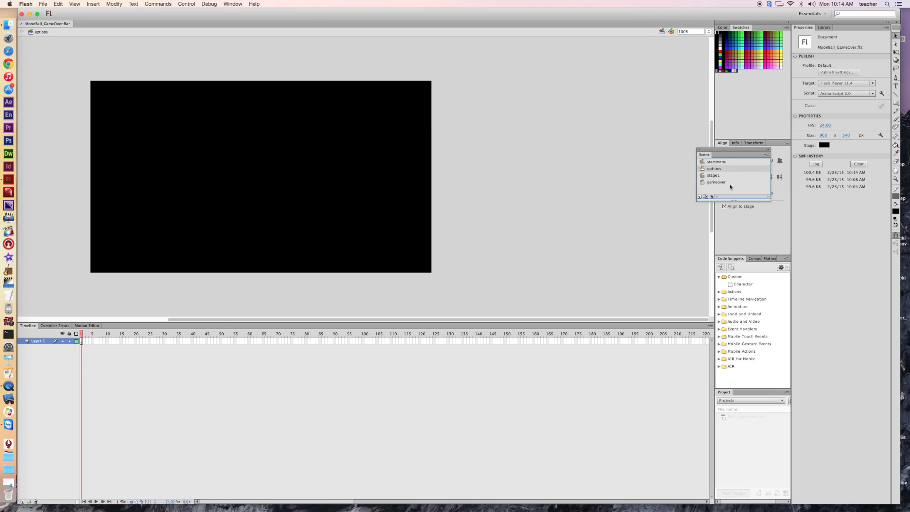
Step: In the startmenu scene, draw a blue rounded rectangle below the Start button, about the same size as the button
click(716, 162)
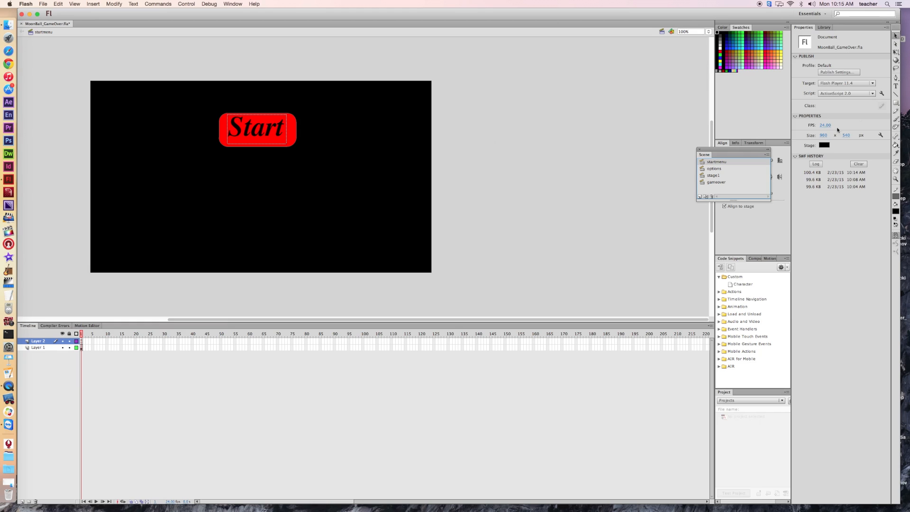
click(895, 104)
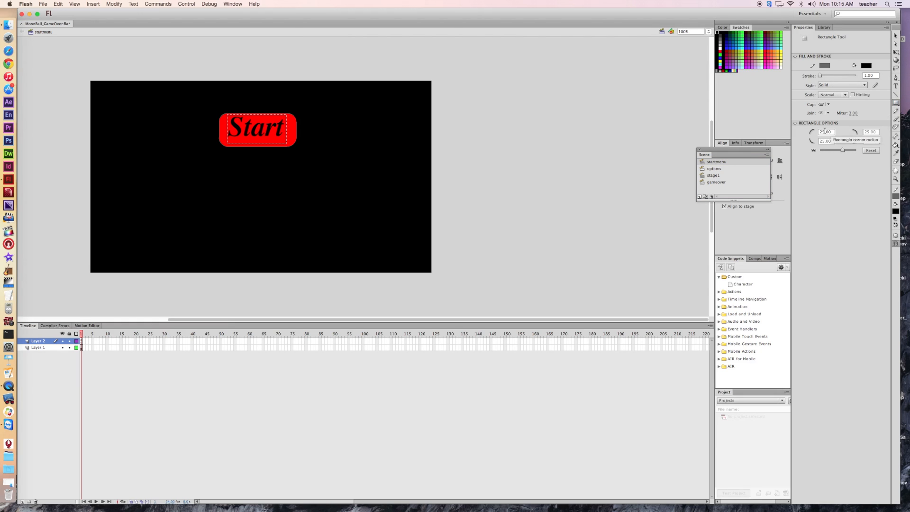
click(867, 68)
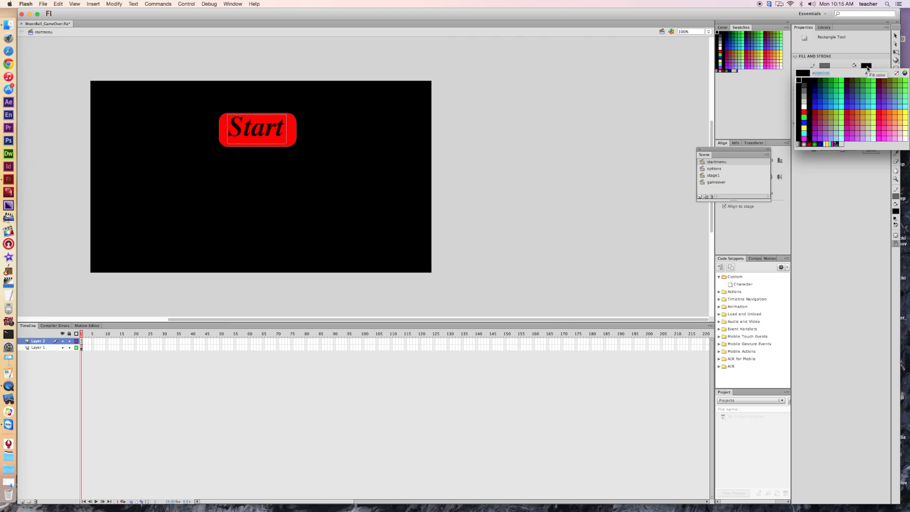
click(812, 109)
drag(215, 190, 293, 223)
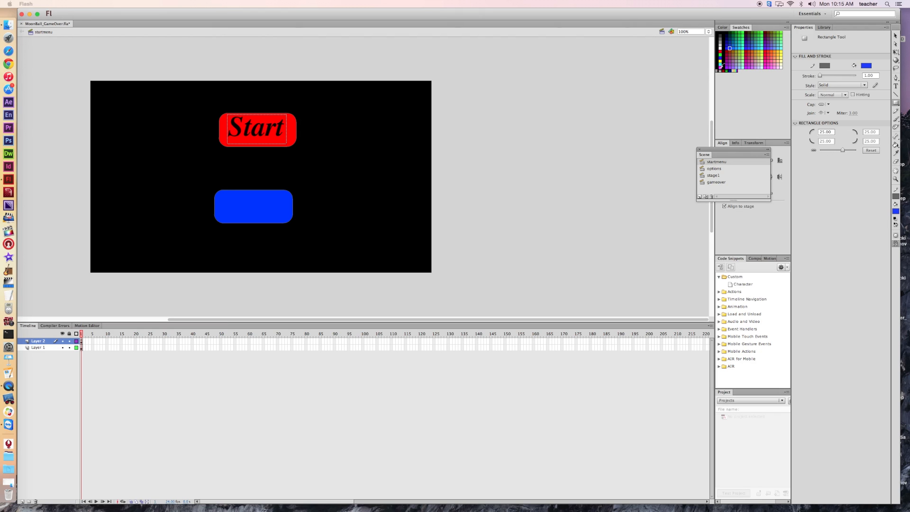
Step: Move the blue rectangle together with its outline up so it sits just beneath the Start button
click(896, 36)
drag(259, 210, 263, 177)
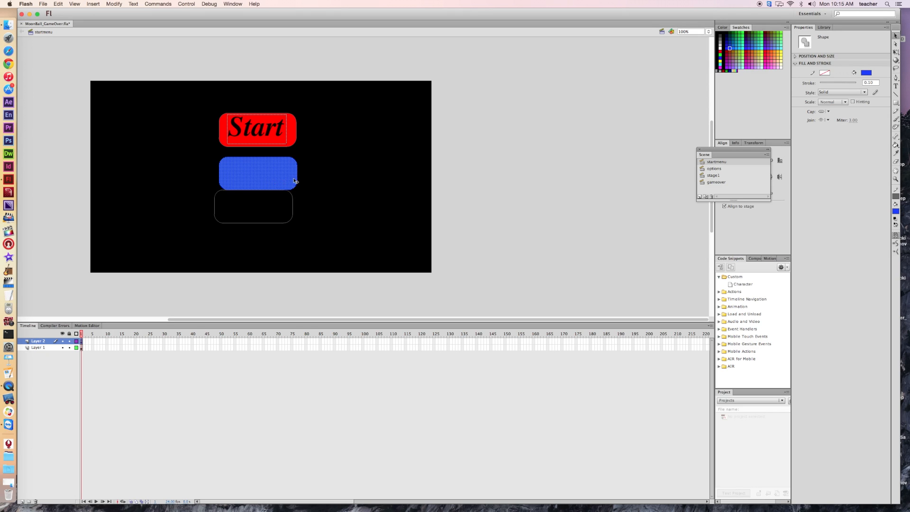
key(super+z)
double_click(263, 202)
drag(255, 214, 261, 179)
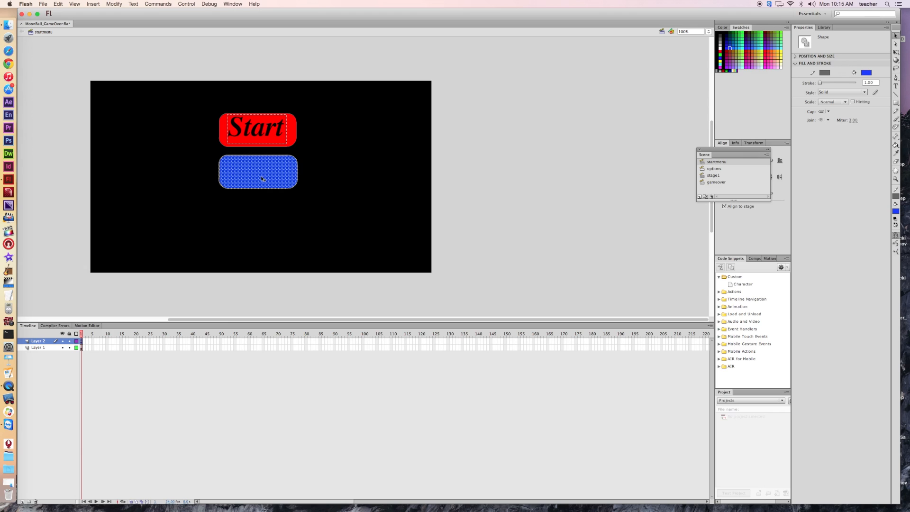
Step: Narrow the blue rectangle slightly with Free Transform so its width matches the red Start button
click(896, 51)
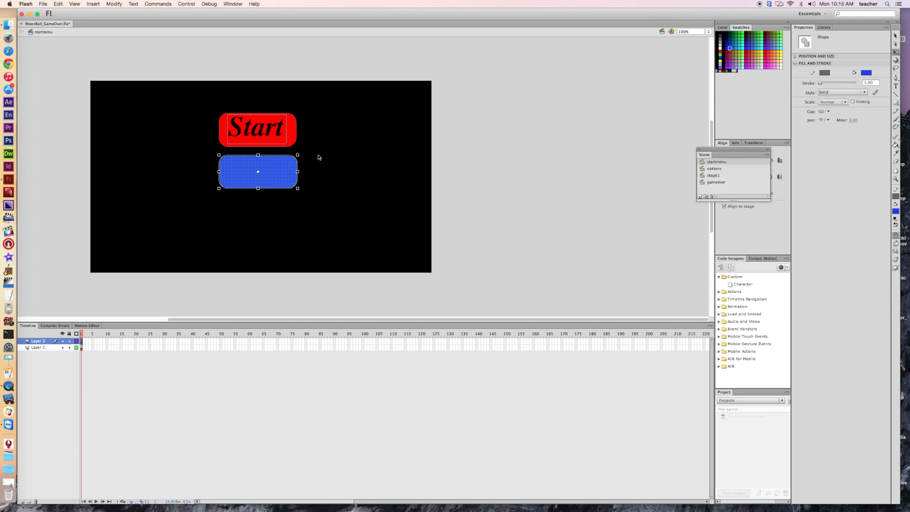
drag(298, 171, 296, 172)
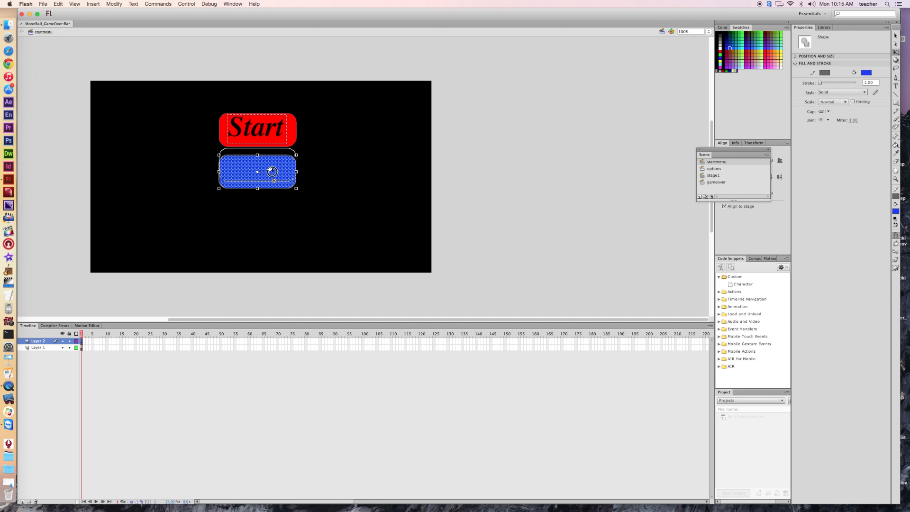
drag(274, 179, 273, 179)
click(307, 179)
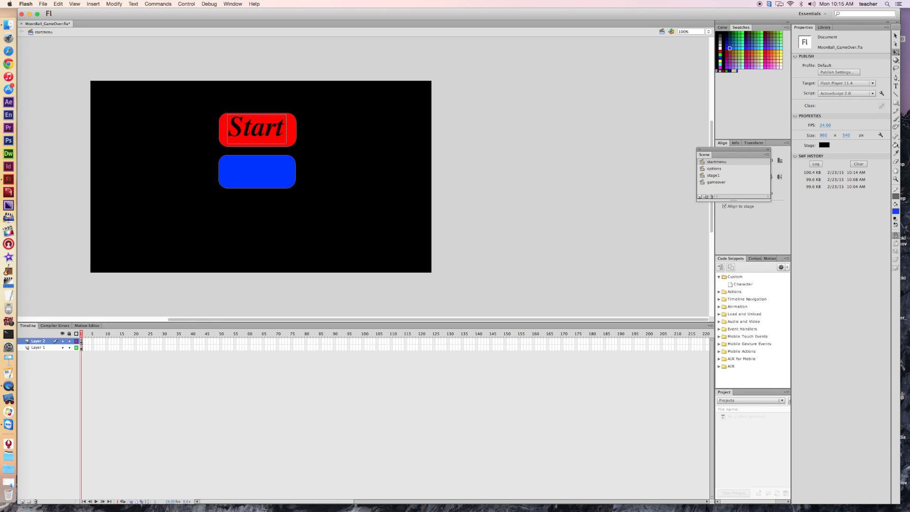
Step: Add the text "Options" in black over the buttons and widen its text box so the word fits on one line
click(896, 86)
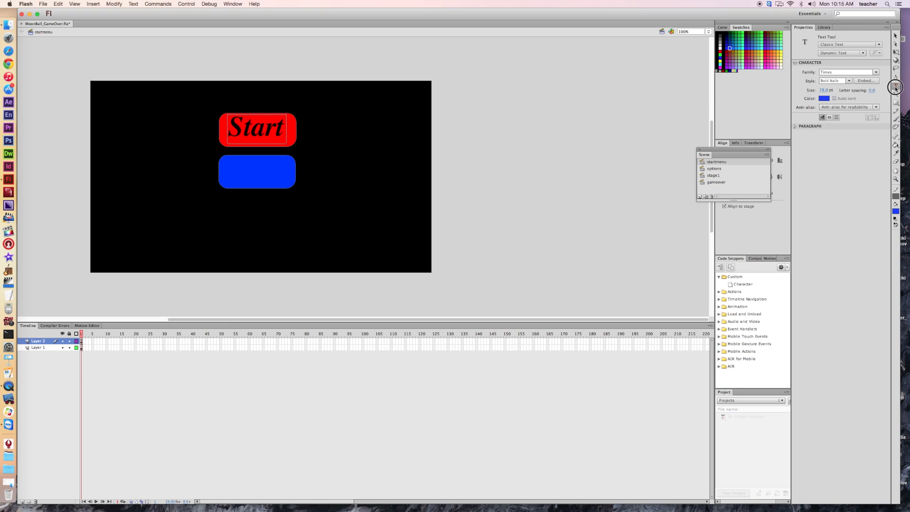
click(824, 98)
click(805, 113)
drag(228, 133, 287, 184)
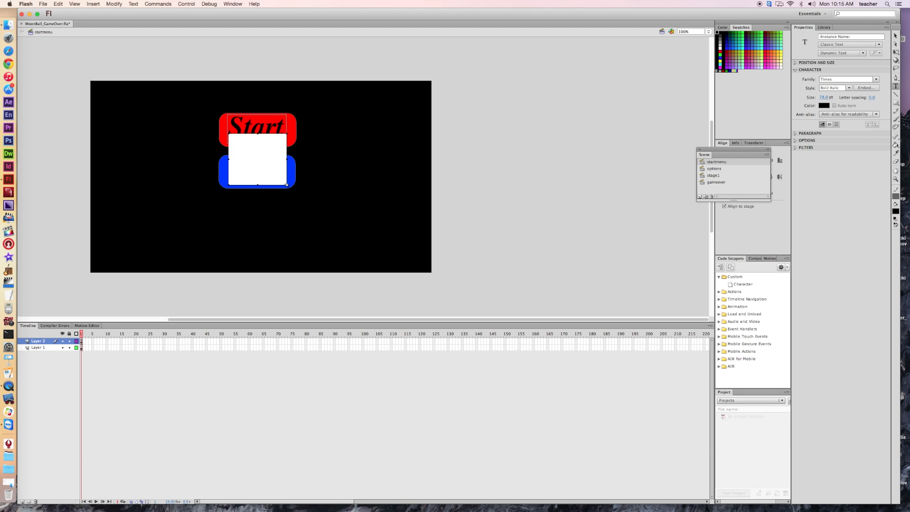
text(Options)
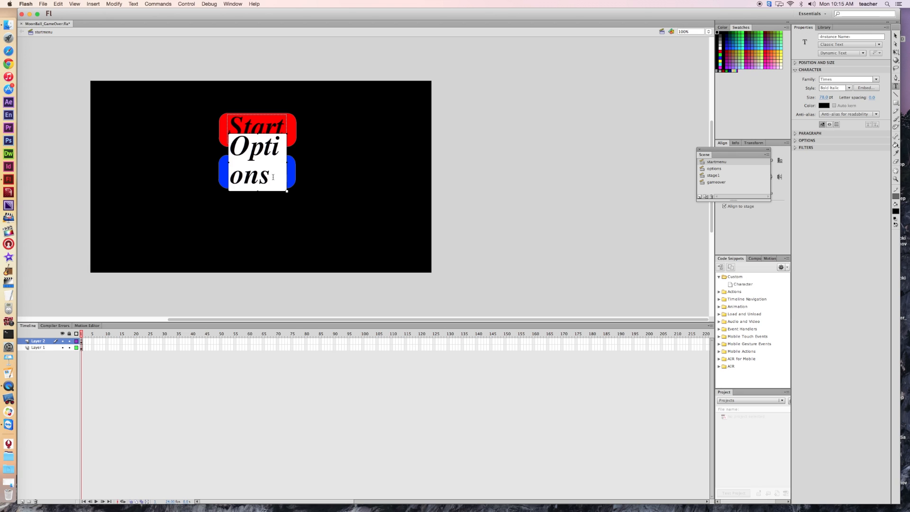
drag(287, 163, 313, 163)
drag(222, 163, 215, 162)
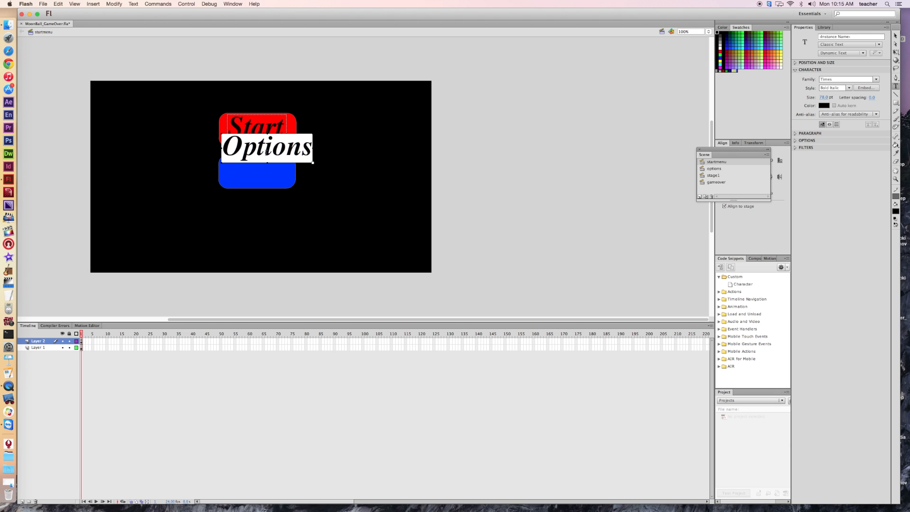
Step: Place the Options text over the blue rectangle and reduce it to about 56 pt, with its text box fitted to the word
click(896, 35)
drag(243, 149, 244, 170)
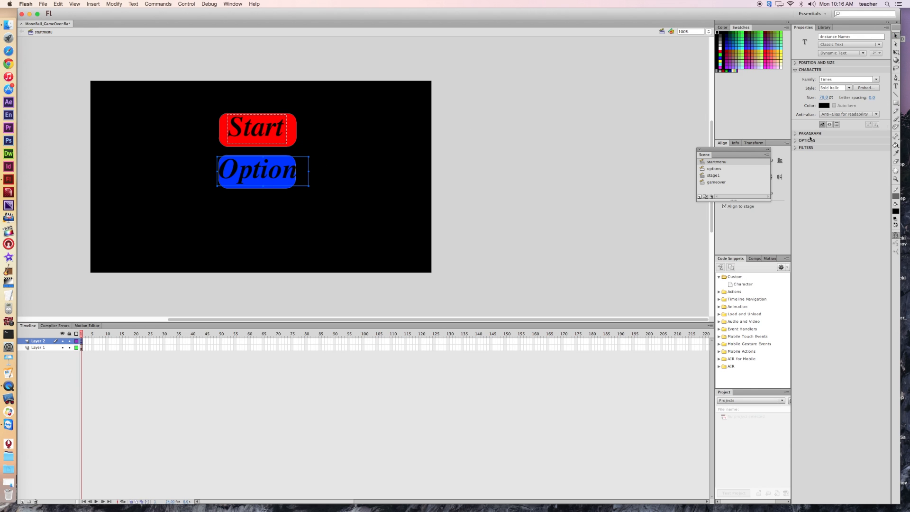
click(896, 87)
click(263, 171)
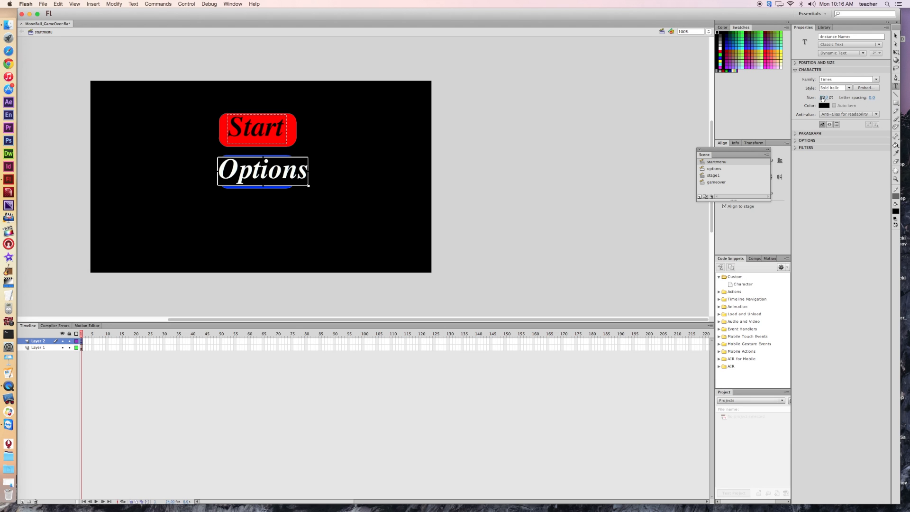
drag(823, 98, 814, 97)
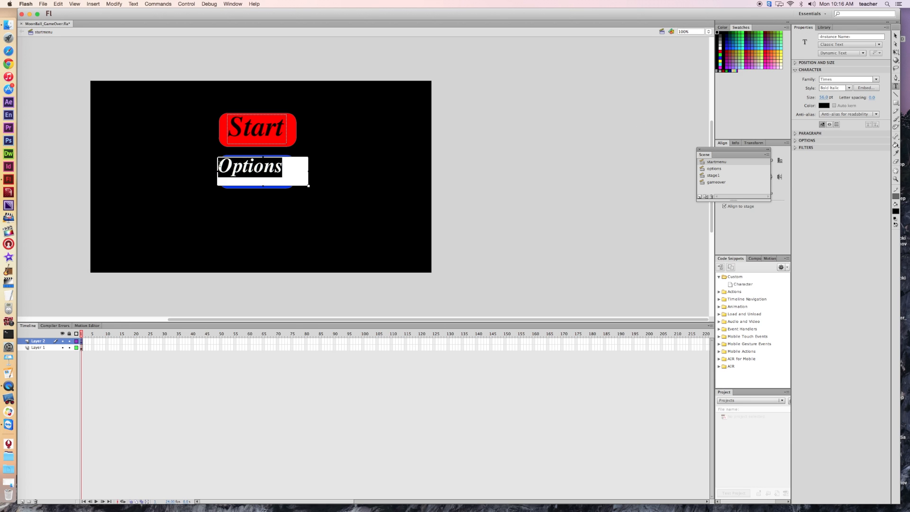
drag(309, 171, 283, 171)
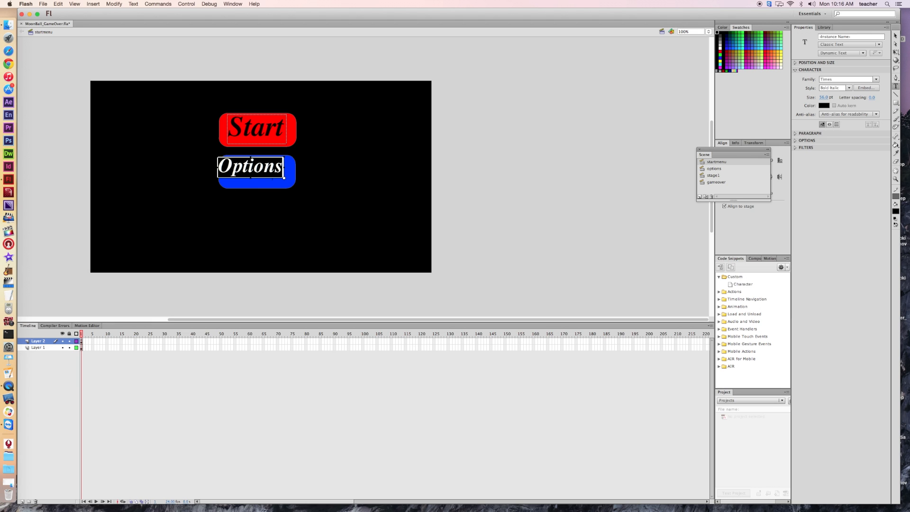
Step: Centre the Options text within the blue rectangle
click(896, 35)
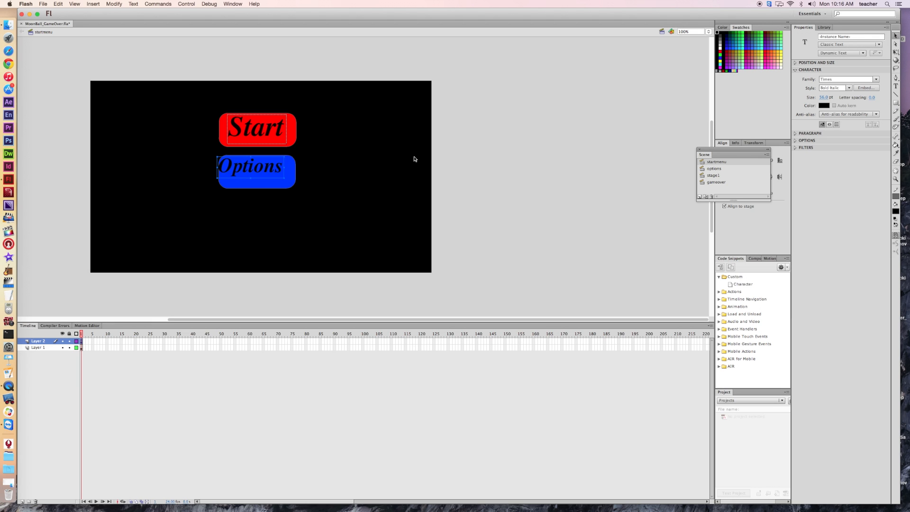
click(274, 176)
drag(274, 176, 279, 180)
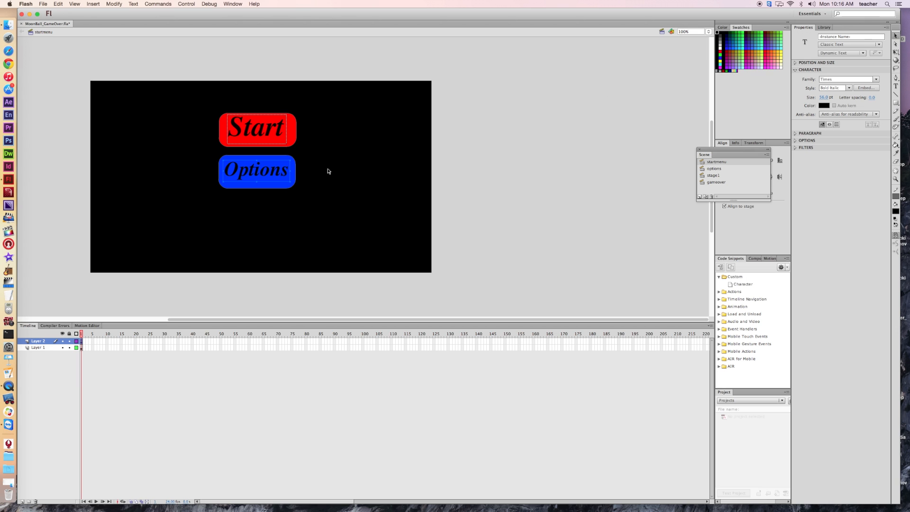
Step: Convert the blue rectangle and its Options text into a movie clip symbol named "options"
drag(203, 147, 317, 195)
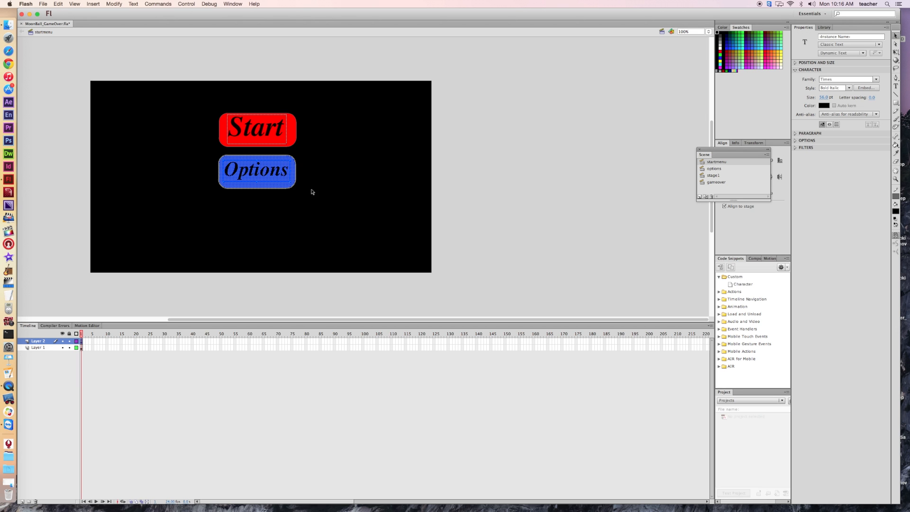
right_click(281, 181)
click(320, 320)
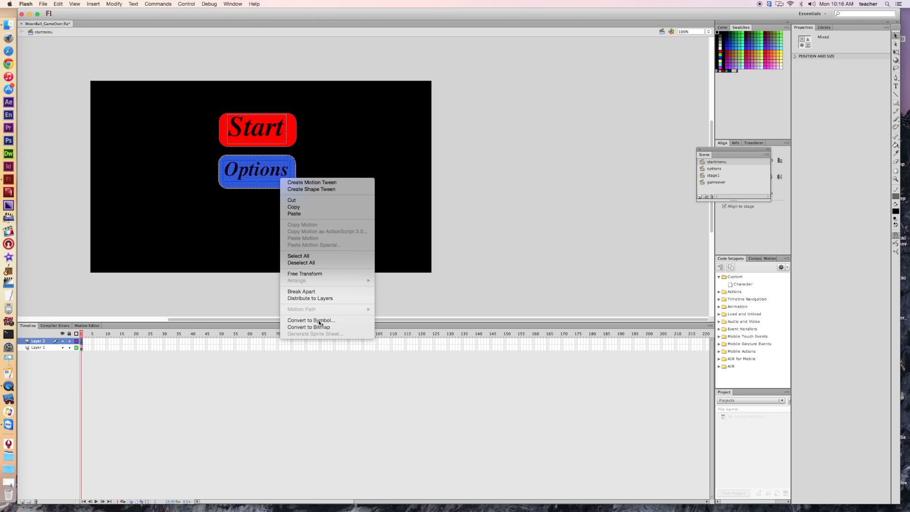
text(options)
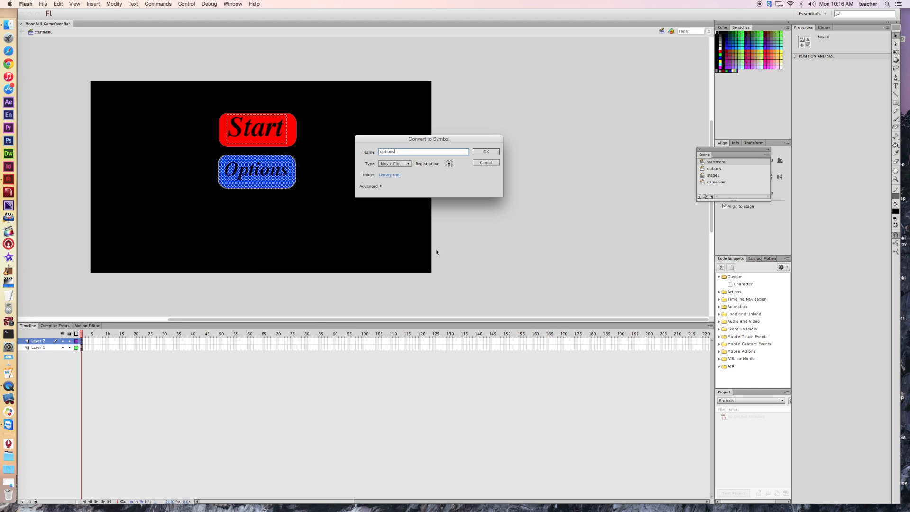
click(490, 153)
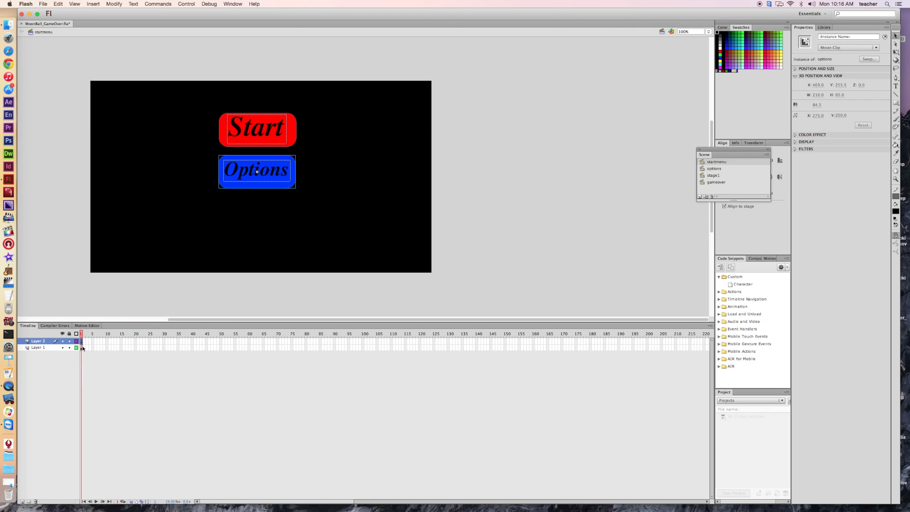
Step: Give the options movie clip an on (release) action that calls _root.gotoAndStop("stage1")
right_click(290, 185)
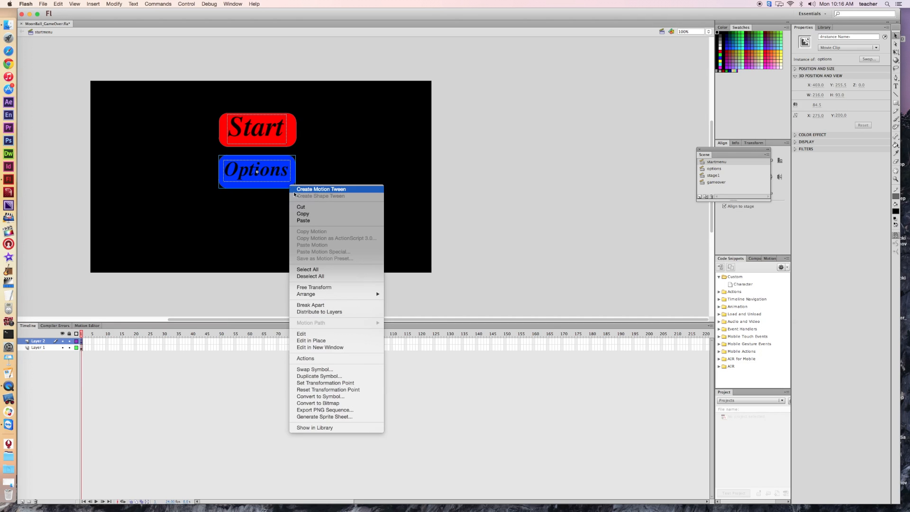
click(324, 359)
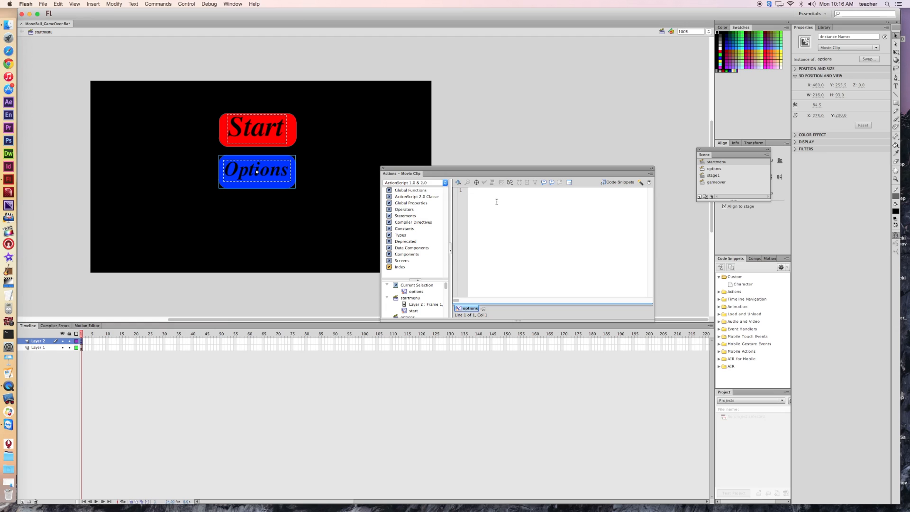
text(on (release) { _root.gotoAndStop("stage1"); })
Step: Change the gotoAndStop target in the Options button's script to "options", check it against the scene names, and close the script
click(539, 197)
text(1)
key(BackSpace)
key(BackSpace)
key(BackSpace)
key(BackSpace)
key(BackSpace)
key(BackSpace)
text(options)
click(662, 31)
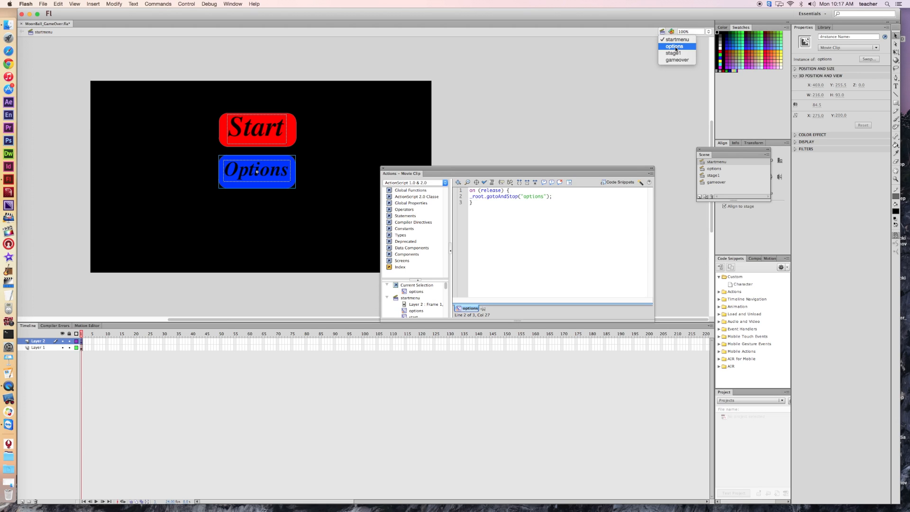
click(574, 118)
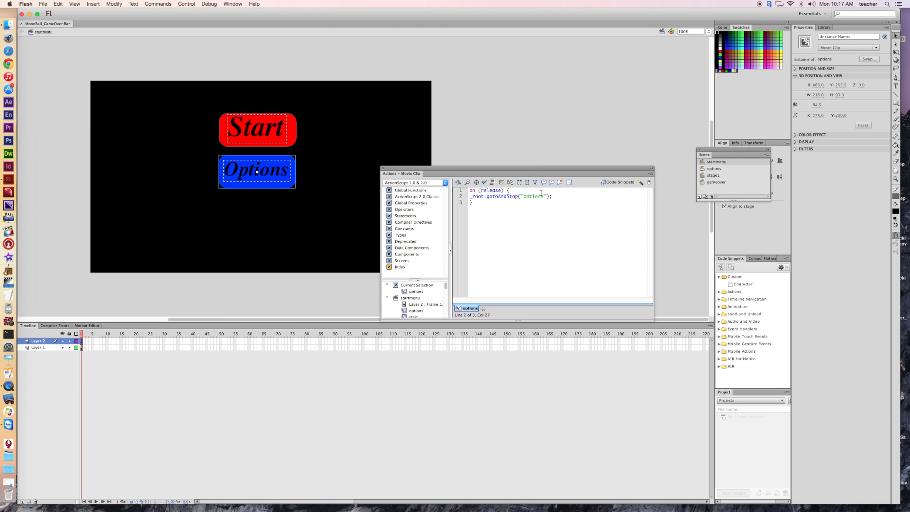
click(383, 169)
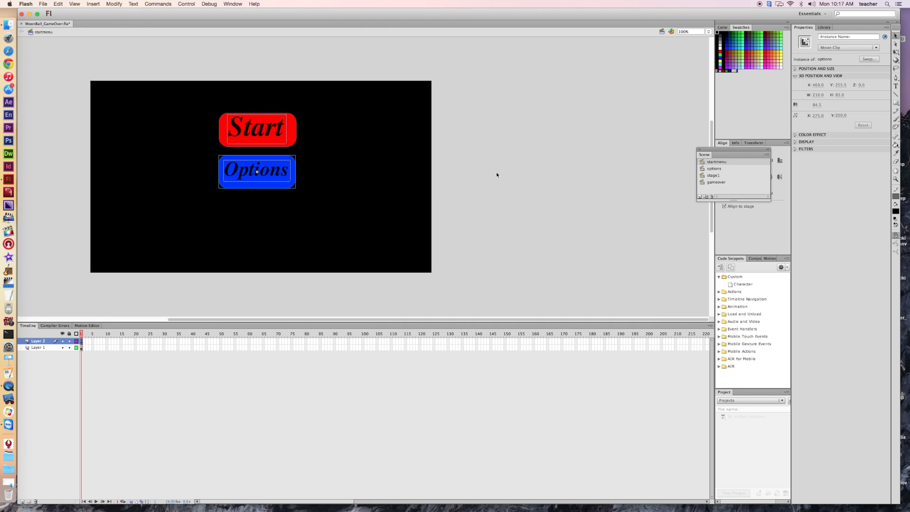
Step: Open the options scene and add a wide green text box reading "Options" in the upper middle of the stage
click(662, 32)
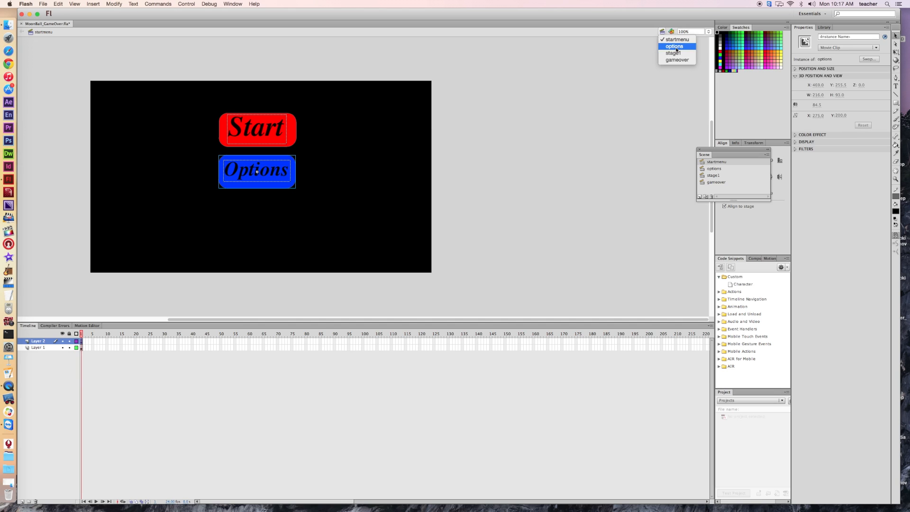
click(676, 47)
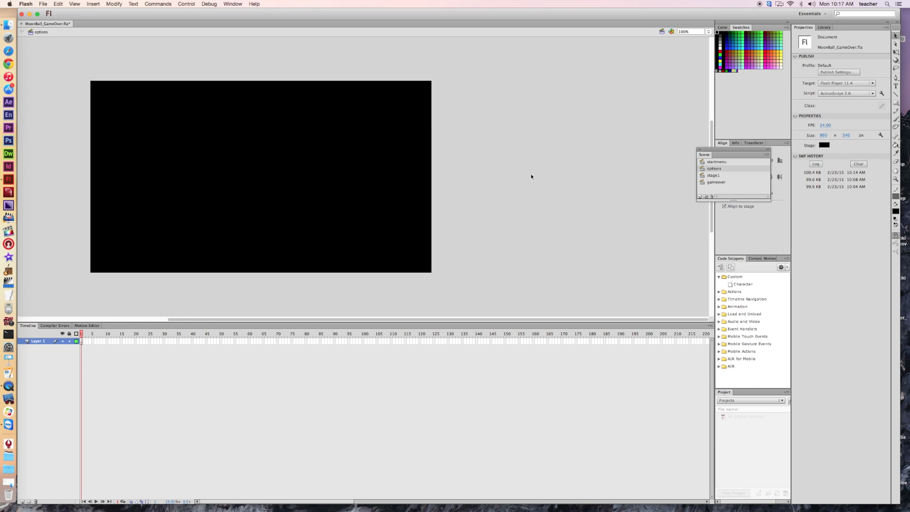
click(896, 86)
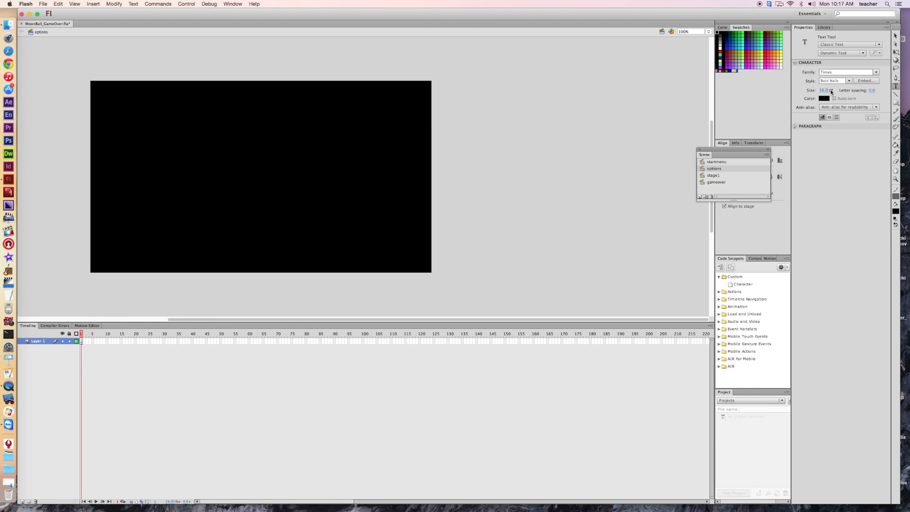
click(825, 98)
click(838, 113)
drag(211, 130, 348, 184)
text(Options)
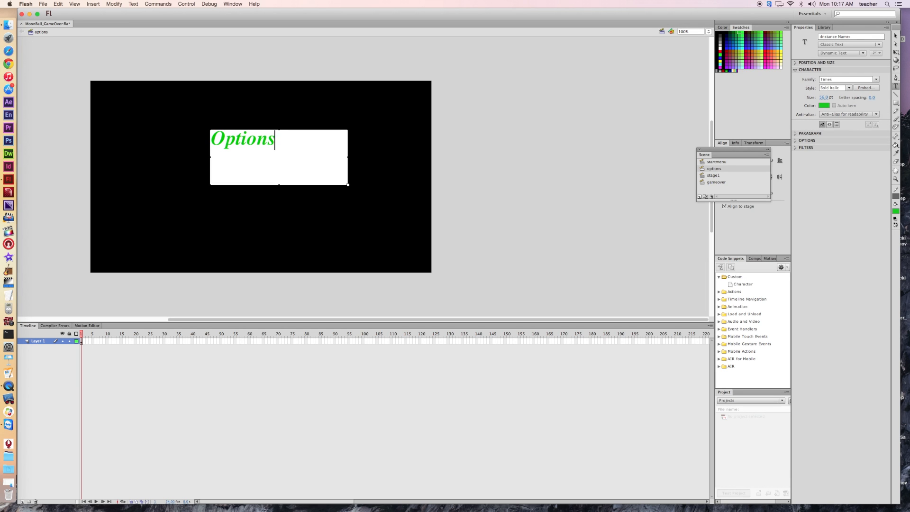
Step: Replace the green heading with "Game Options" and shrink its text box to fit the words
key(BackSpace)
key(BackSpace)
key(BackSpace)
key(BackSpace)
key(BackSpace)
key(BackSpace)
key(BackSpace)
text(Gam)
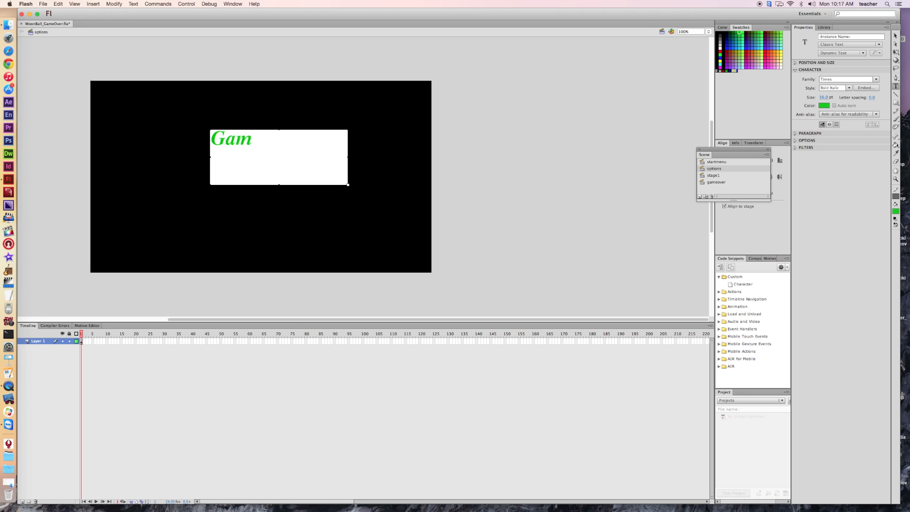
text(e Options)
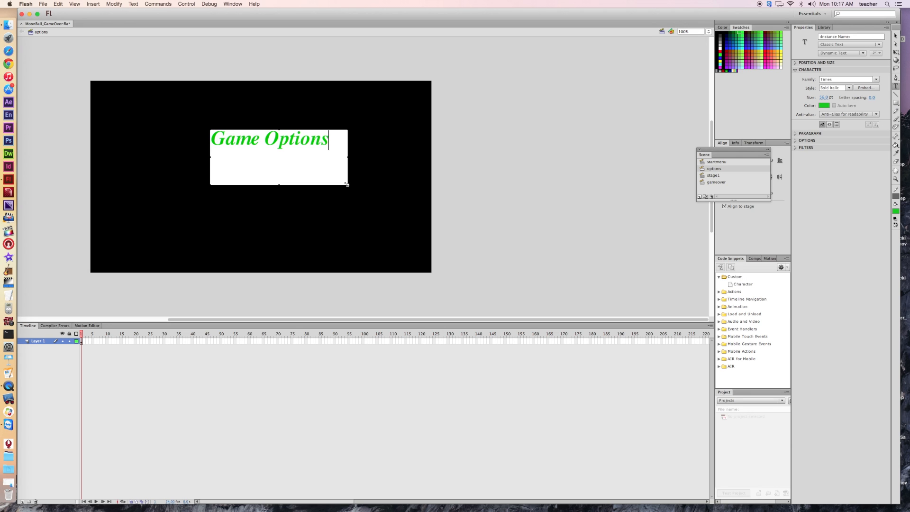
drag(278, 185, 278, 151)
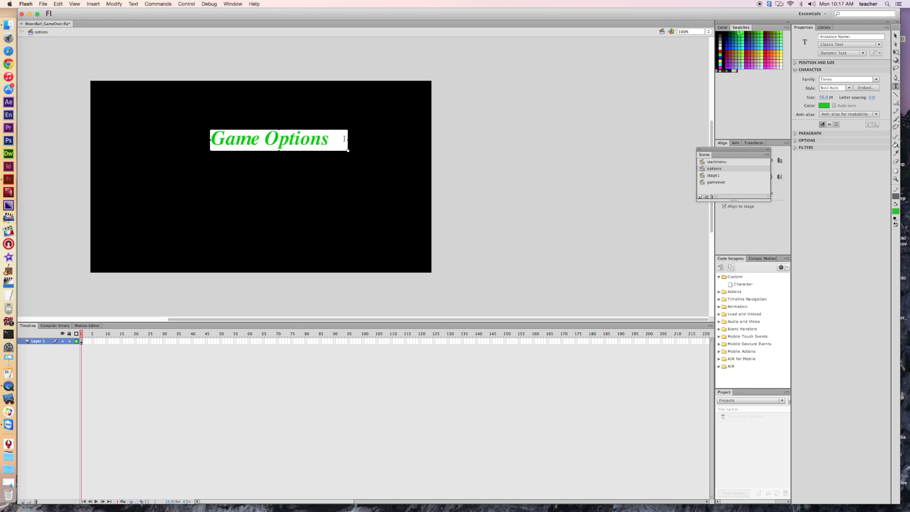
drag(333, 141, 330, 140)
click(897, 38)
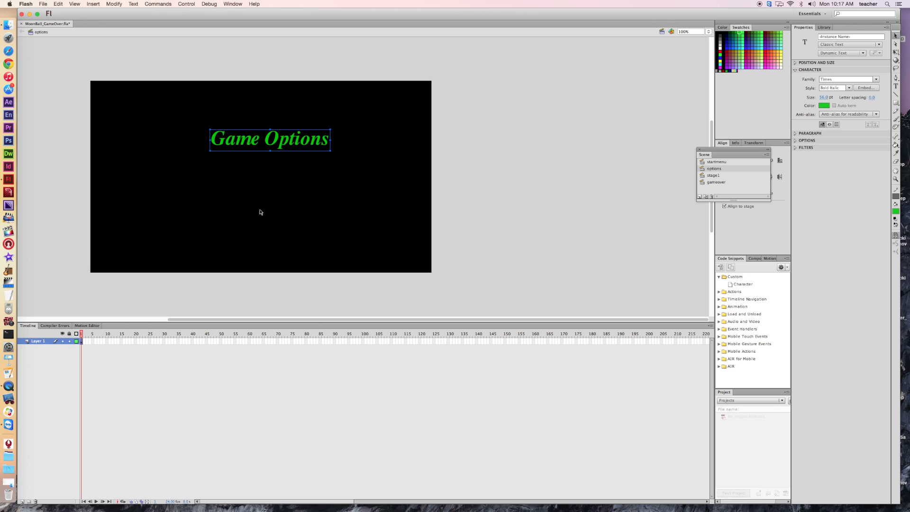
Step: Add a new layer in the options scene and put the action stop(); on its first frame
click(22, 501)
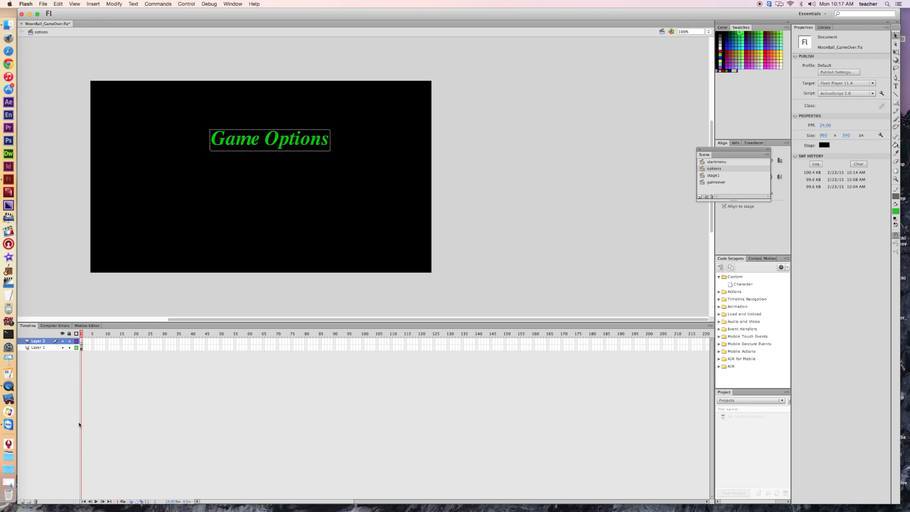
click(82, 341)
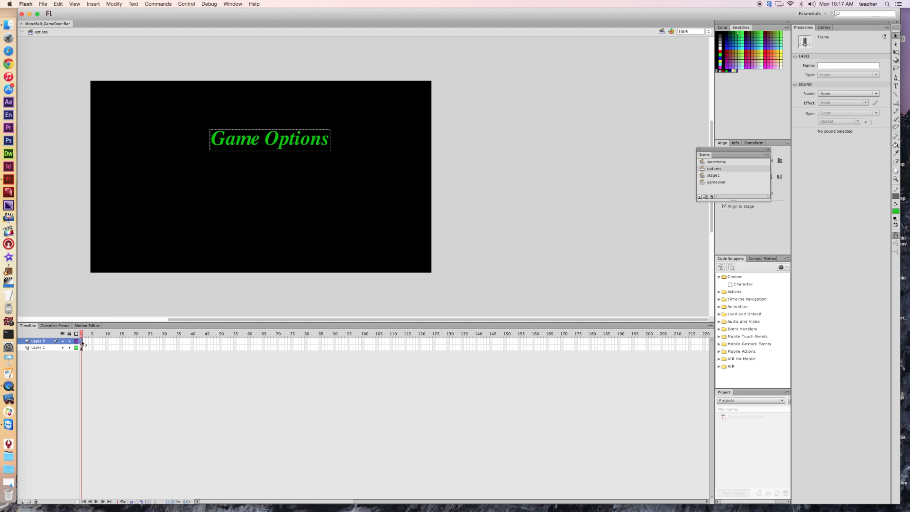
right_click(81, 342)
click(118, 502)
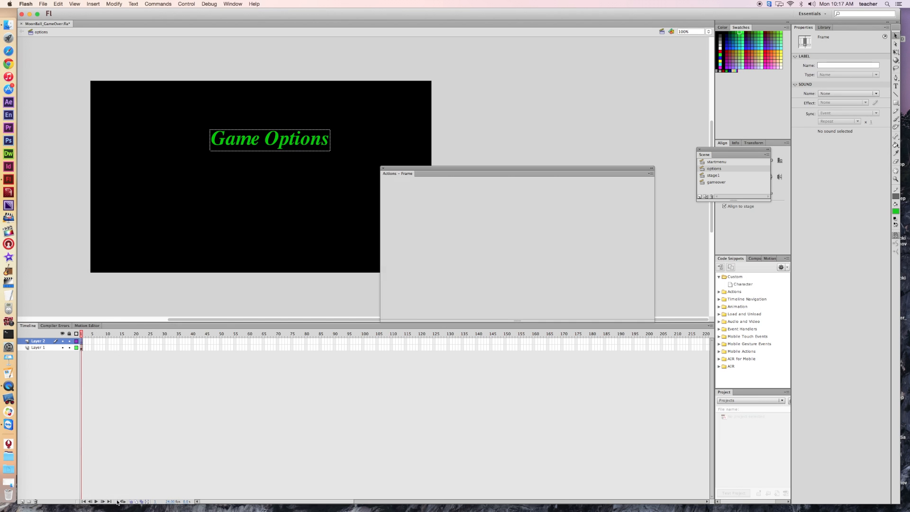
text(stop();)
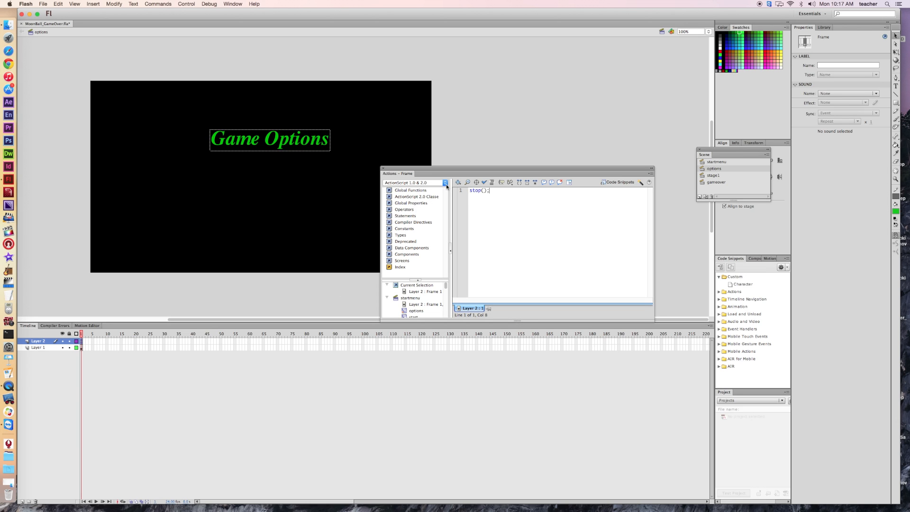
click(383, 168)
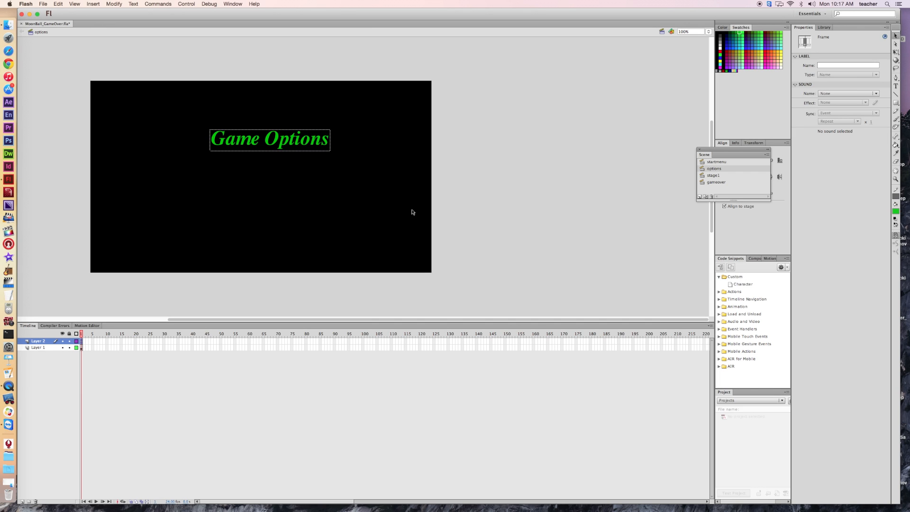
Step: Label the new layer's first frame "options"
click(836, 64)
text(lo)
text(options)
Step: On Layer 1, draw a green rounded rectangle below the Game Options heading, about as wide as the heading
click(82, 348)
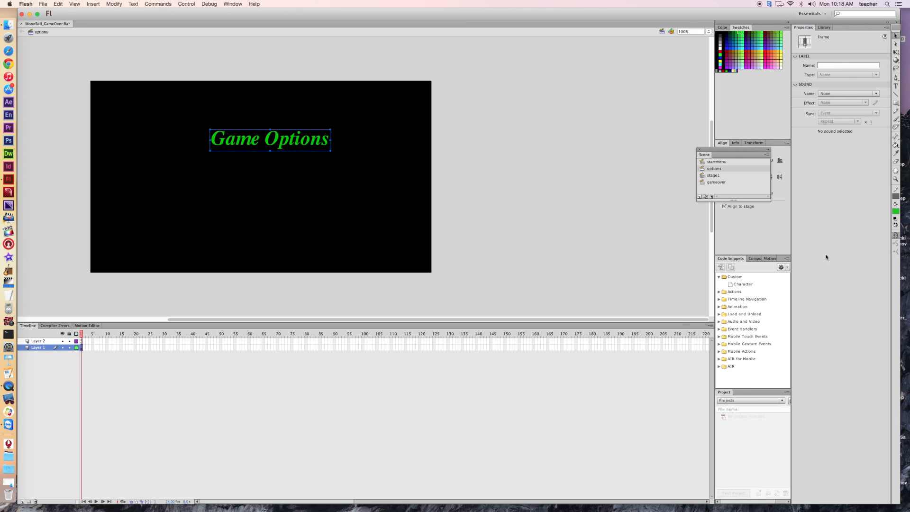
key(r)
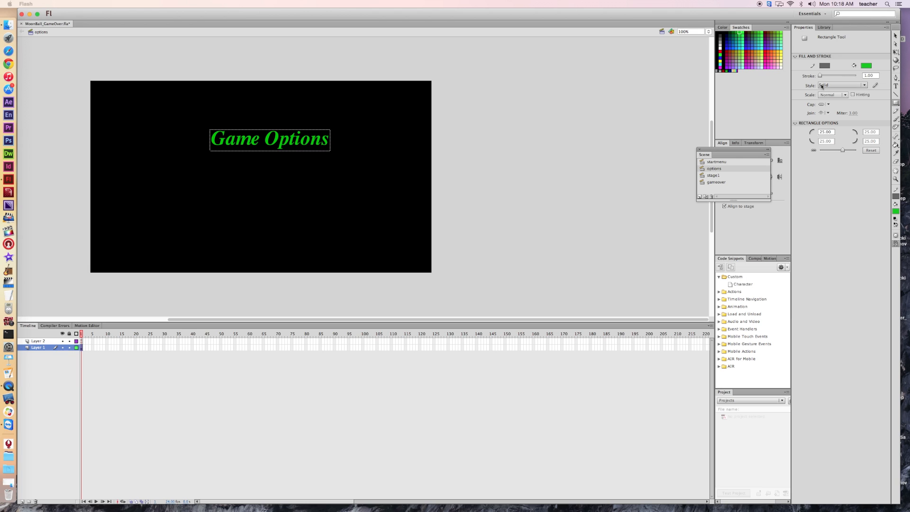
drag(209, 166, 329, 206)
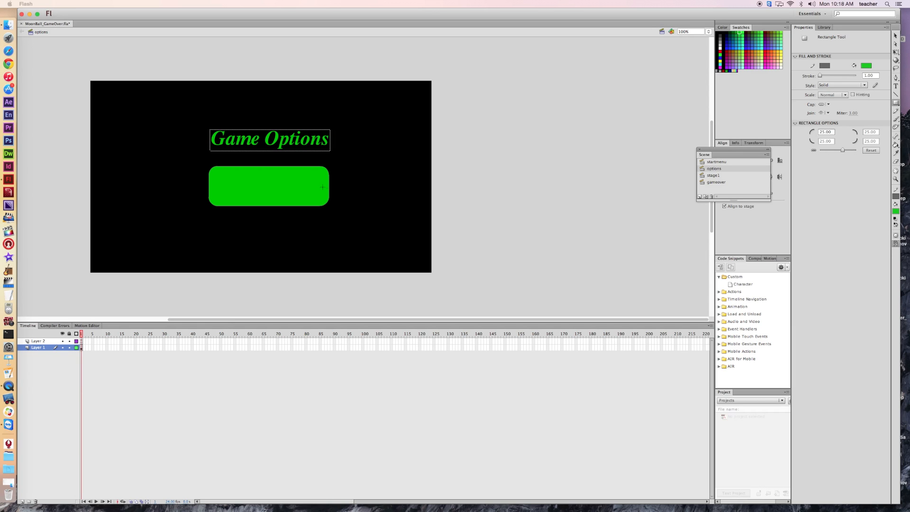
Step: Add the text "Main Menu" in black over the green rectangle
click(897, 86)
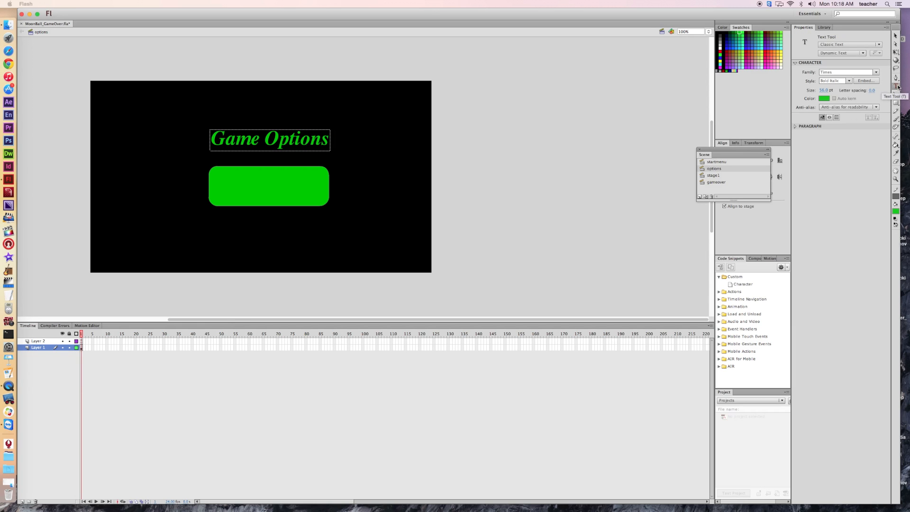
drag(231, 161, 268, 182)
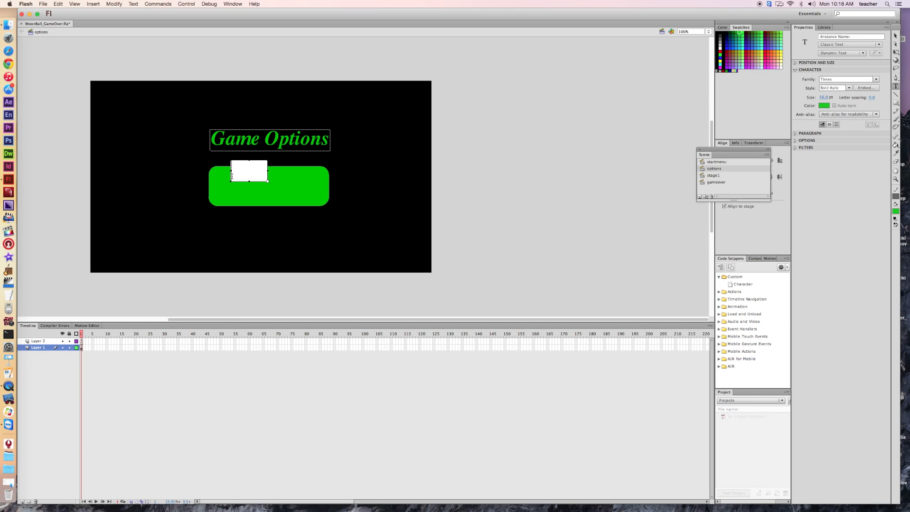
click(824, 106)
click(806, 122)
text(Main )
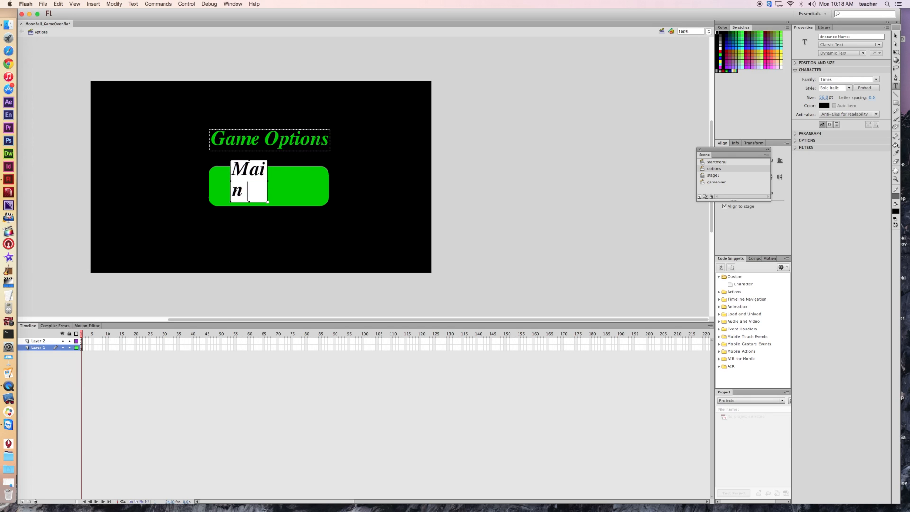
text(Menu)
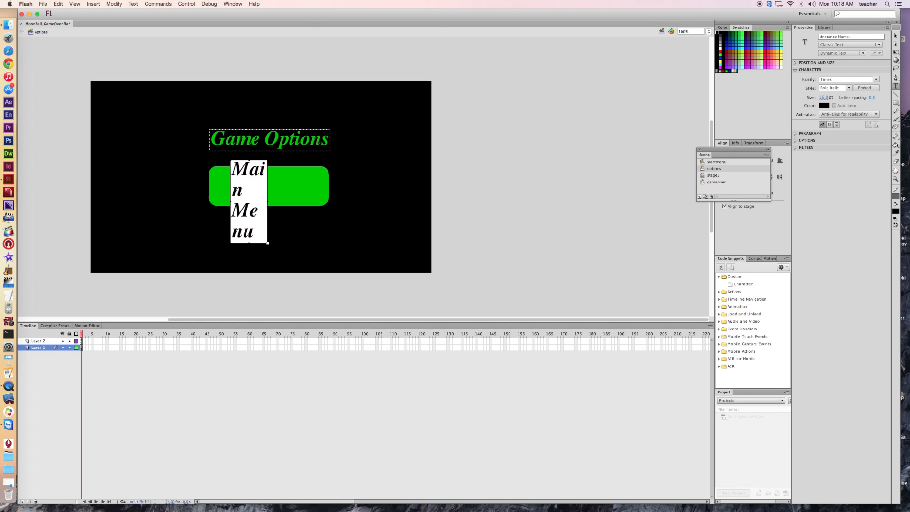
Step: Resize the Main Menu text box so the text fits on one line and centre it over the green rectangle
drag(269, 201, 326, 201)
drag(231, 202, 221, 202)
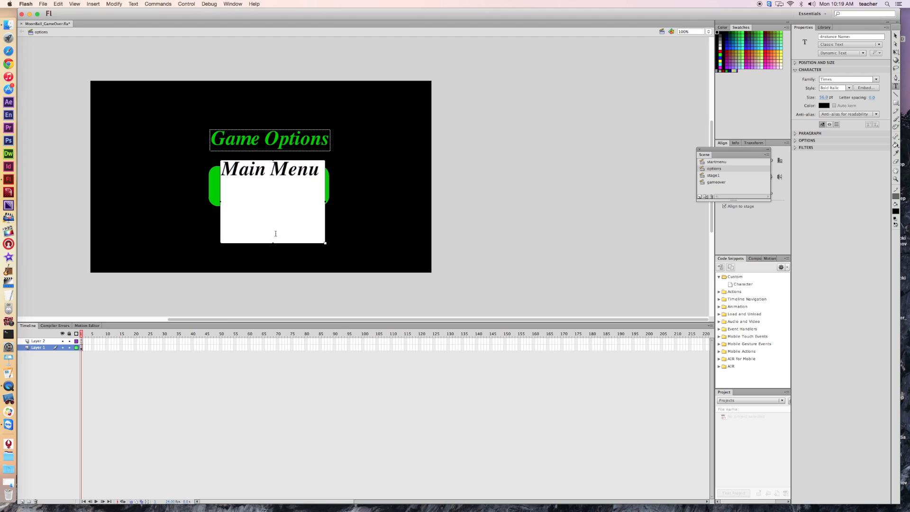
drag(273, 189, 274, 168)
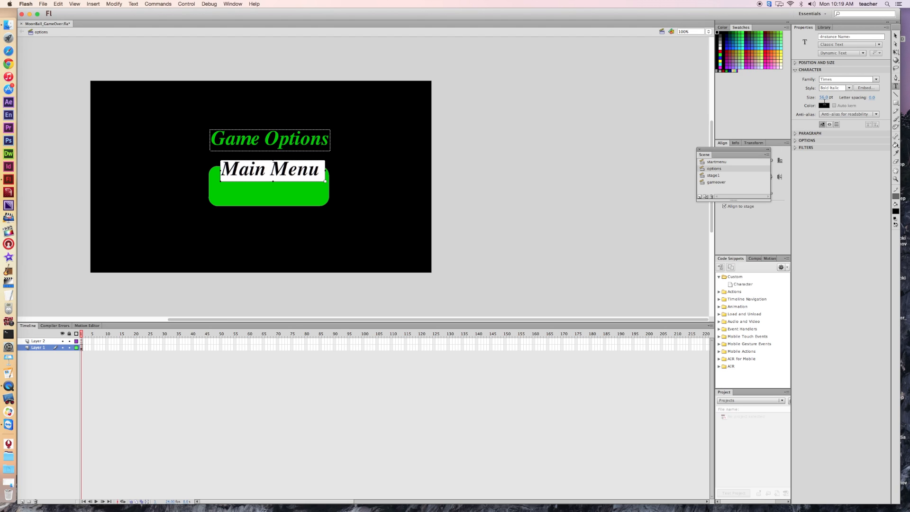
click(896, 36)
drag(279, 174, 296, 188)
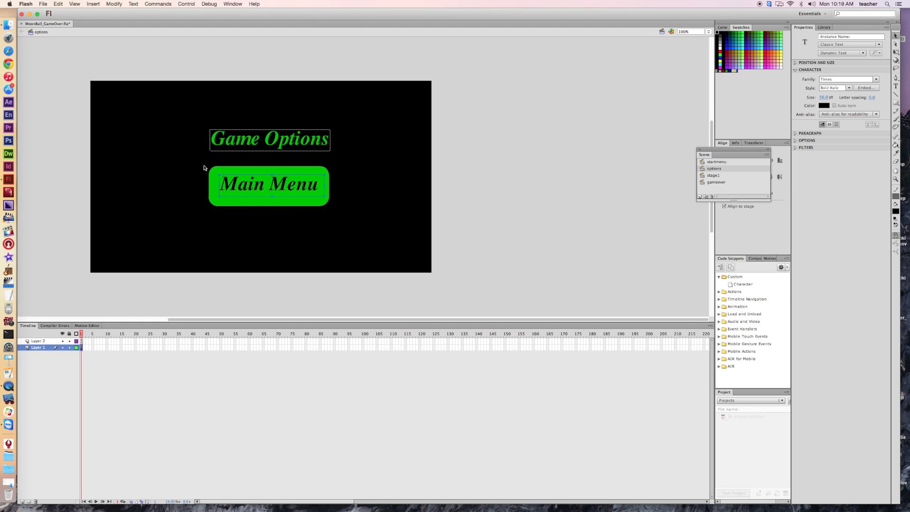
Step: Convert the green rectangle and its Main Menu text into a movie clip symbol named "mainmenu"
drag(201, 161, 334, 213)
right_click(334, 212)
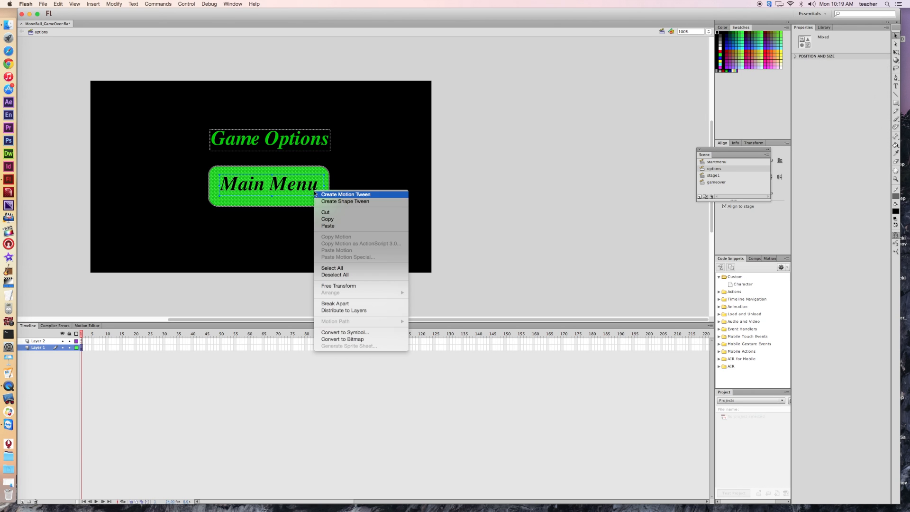
click(350, 333)
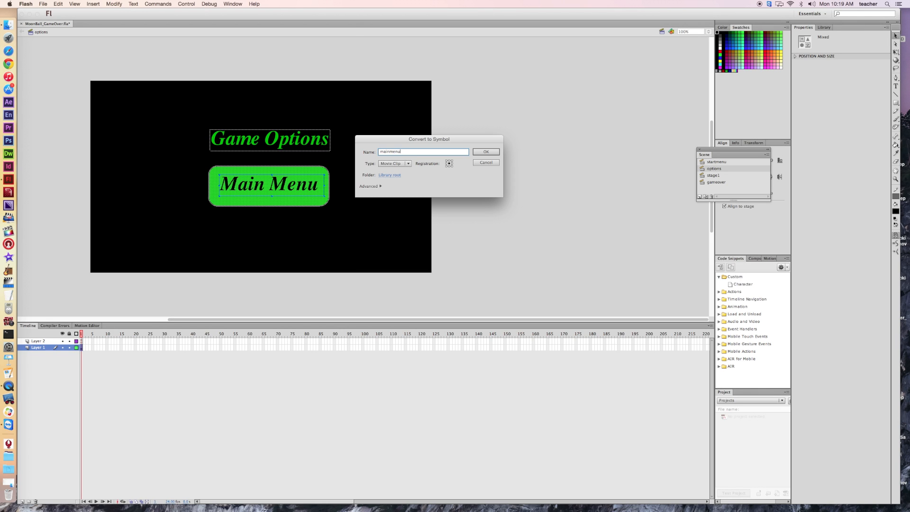
click(496, 152)
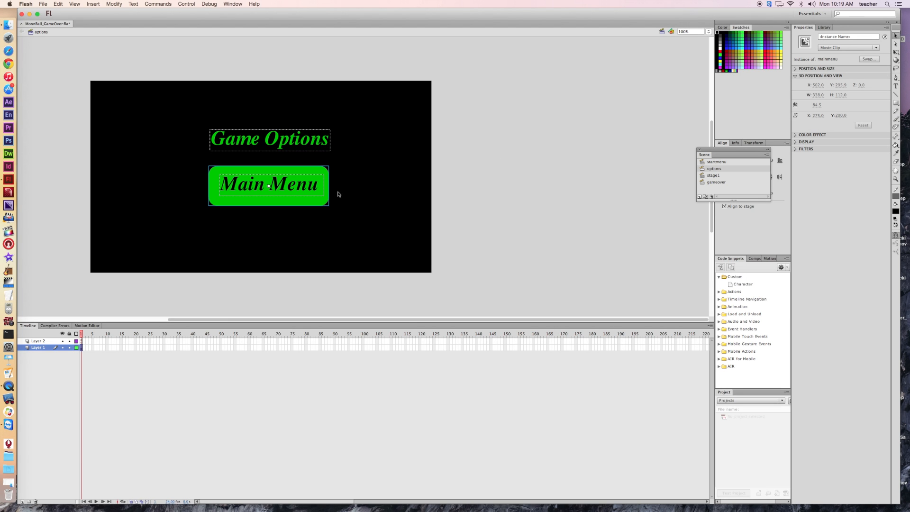
Step: Add the script on (release) { _root.gotoAndStop("stage1"); } to the Main Menu movie clip
right_click(319, 193)
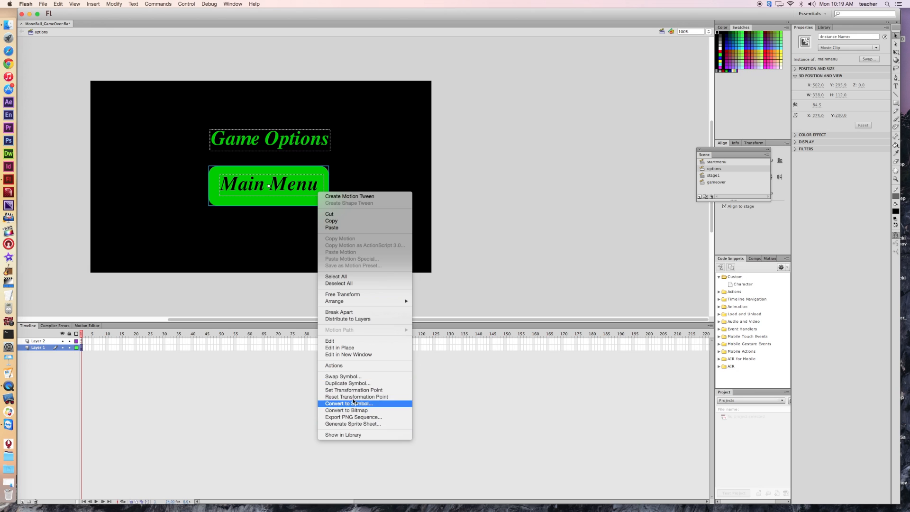
click(344, 366)
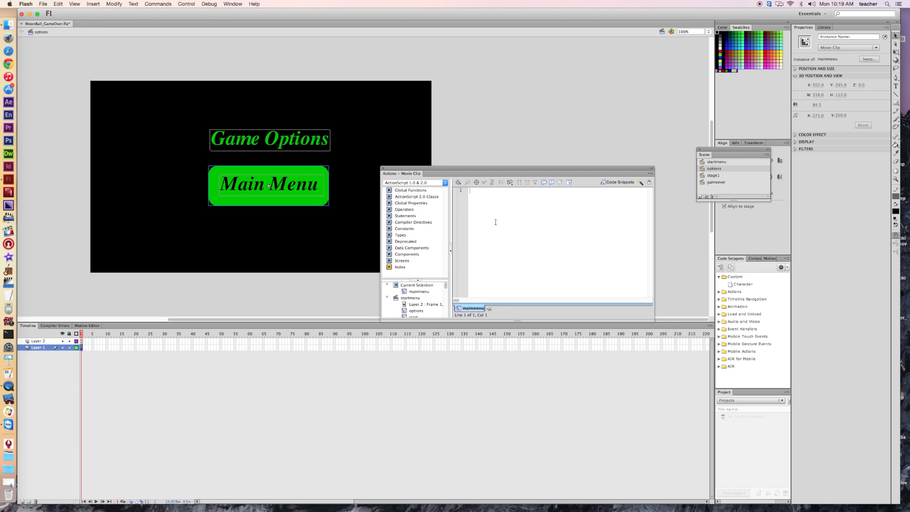
text(on (release) { _root.gotoAndStop("stage1"); })
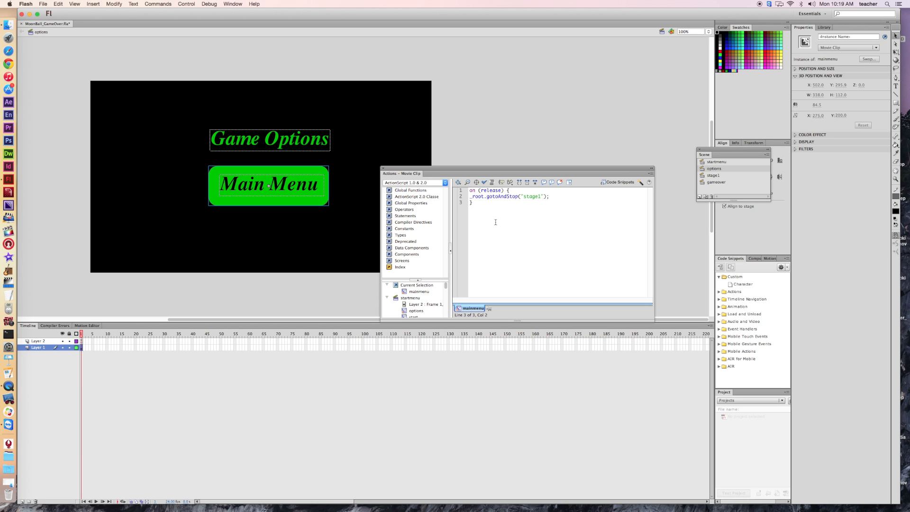
Step: Change the gotoAndStop target in the Main Menu clip's script to "startmenu" and close the script editor
drag(542, 197, 523, 196)
click(662, 32)
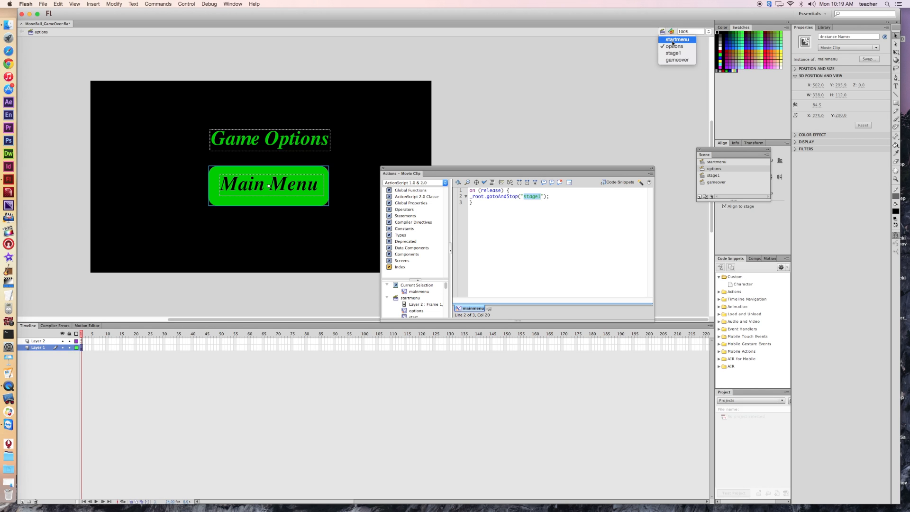
click(536, 200)
key(s)
key(t)
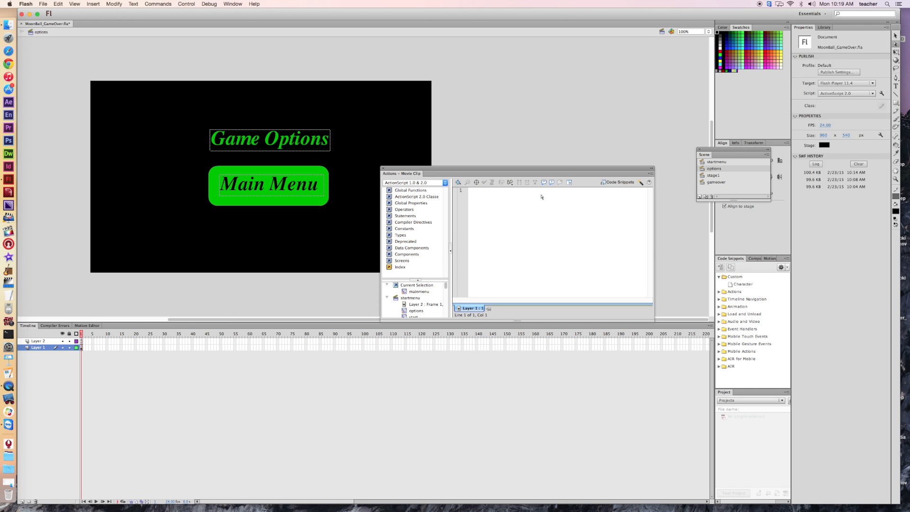
click(269, 186)
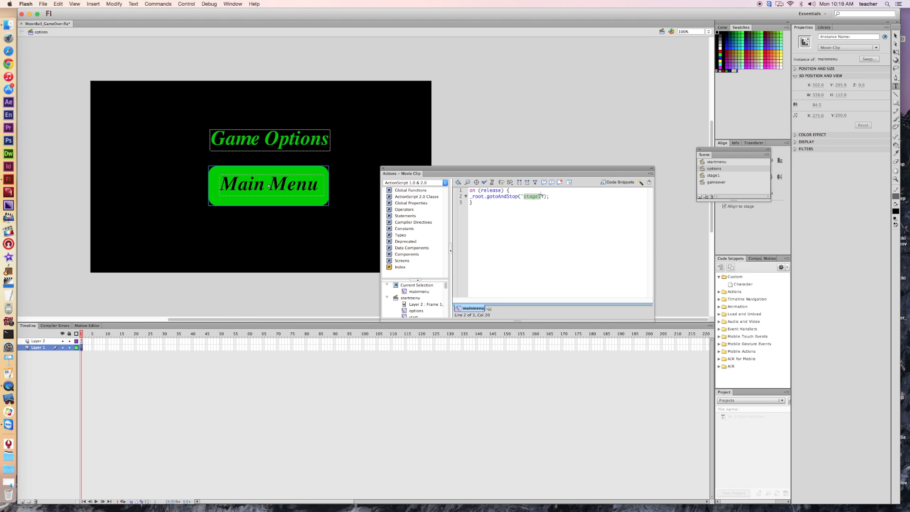
click(542, 196)
drag(541, 196, 526, 199)
text(startmenu)
click(384, 169)
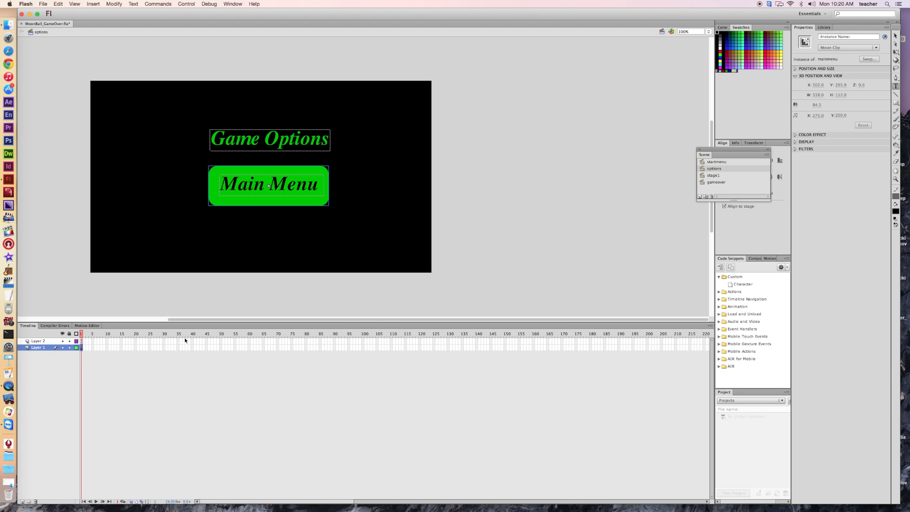
Step: Test the movie by starting the game from the Start button, and close the preview
key(super+Return)
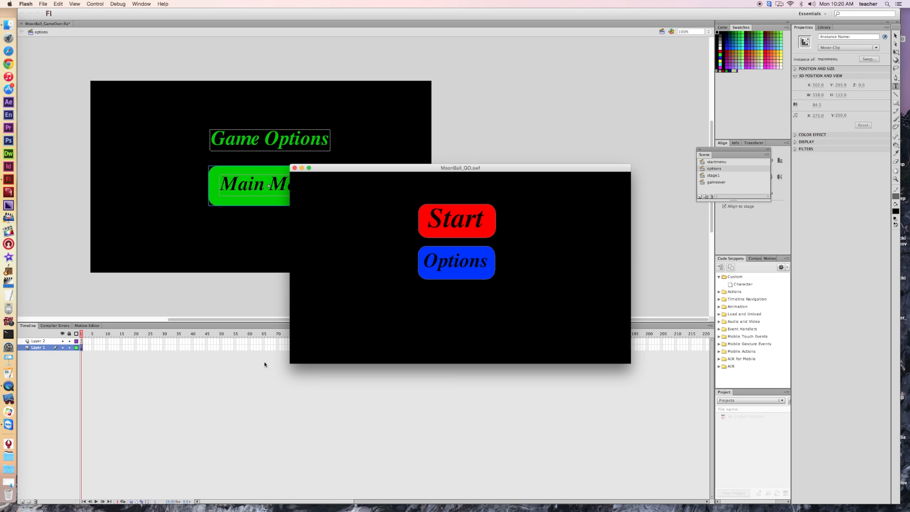
click(482, 231)
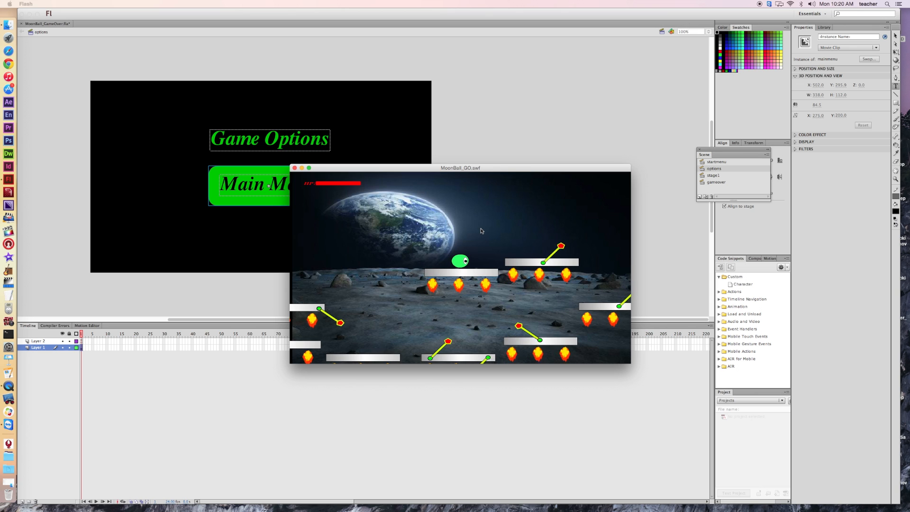
click(295, 168)
Step: Test the movie again, switching back and forth between the start menu and options scenes with the Options and Main Menu buttons
key(super+Return)
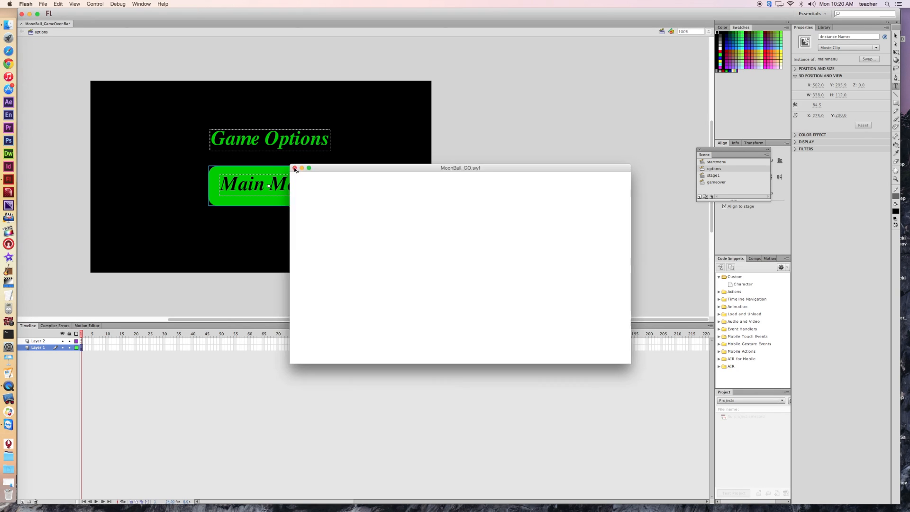
click(460, 271)
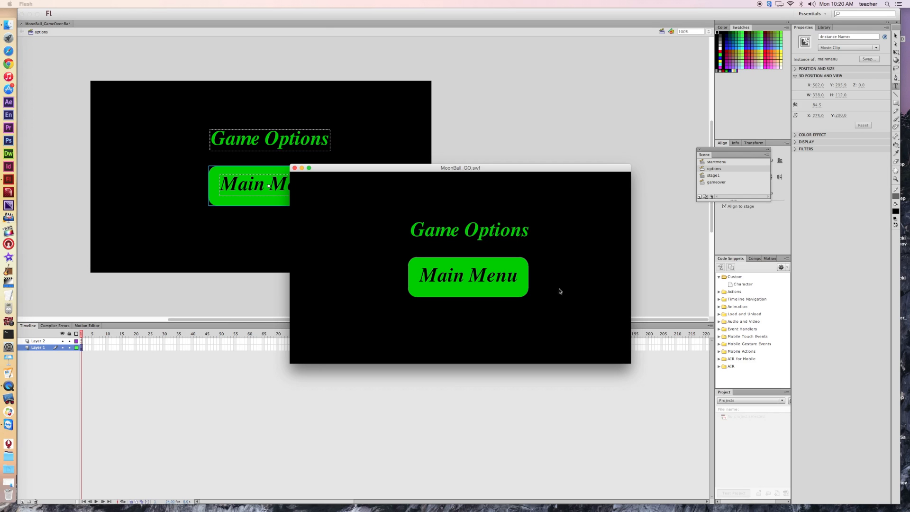
click(496, 280)
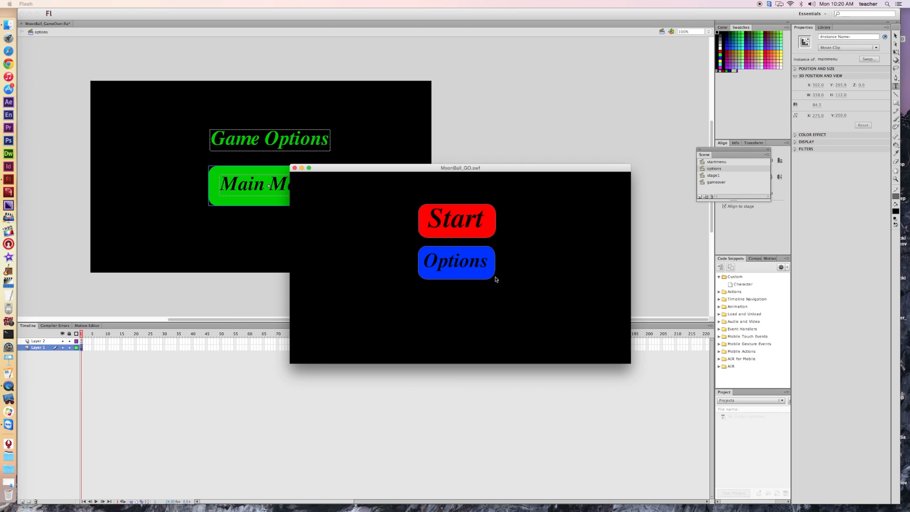
click(459, 262)
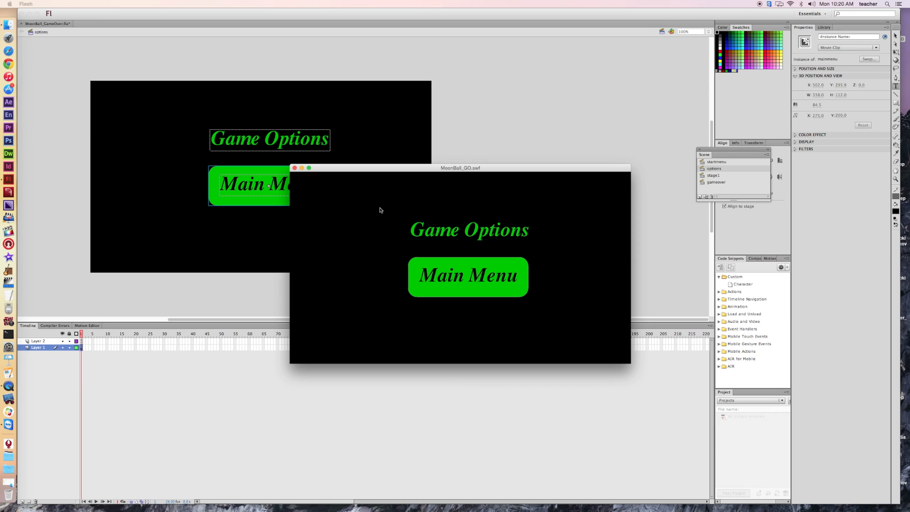
click(474, 262)
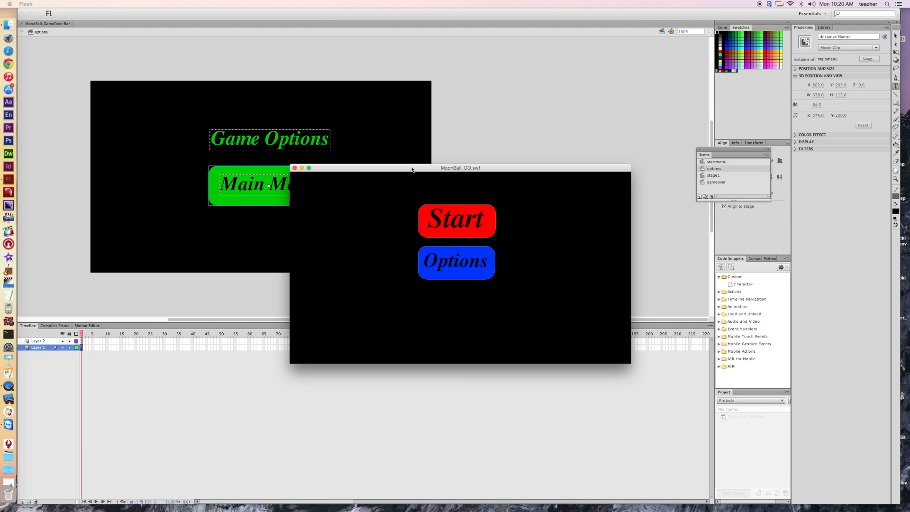
drag(417, 170, 339, 163)
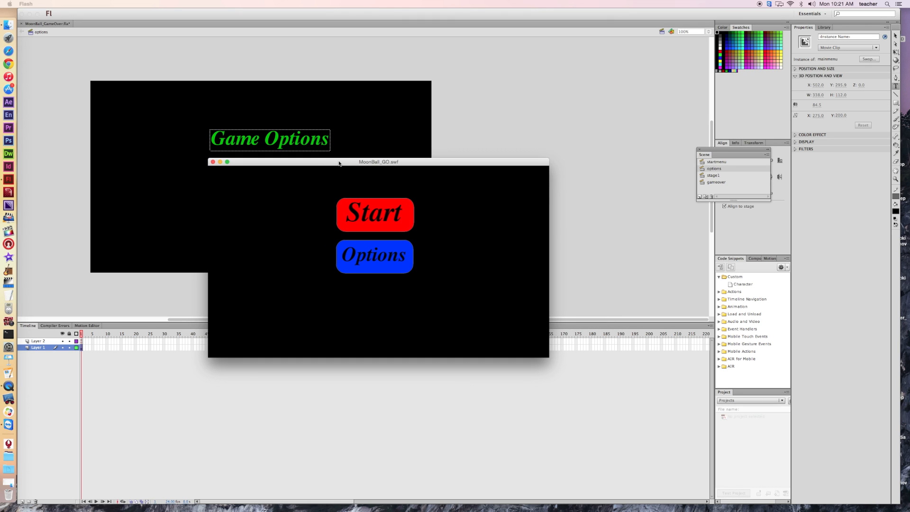